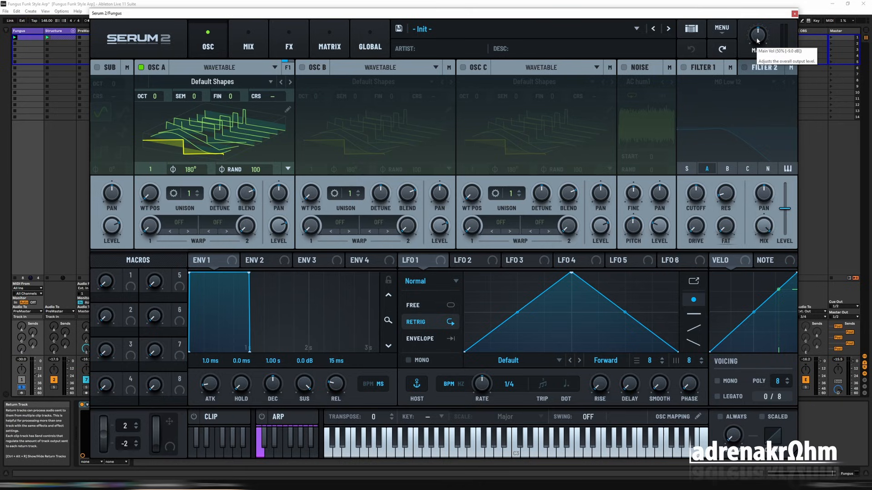
Lower the main volume to about 37% and draw a full-width descending saw in the first frame of Oscillator A's wavetable.
drag(757, 41, 757, 52)
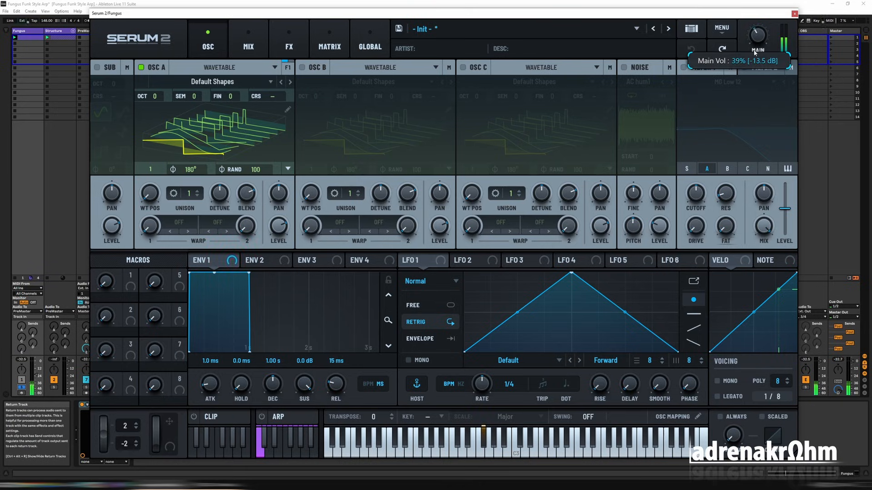
click(274, 156)
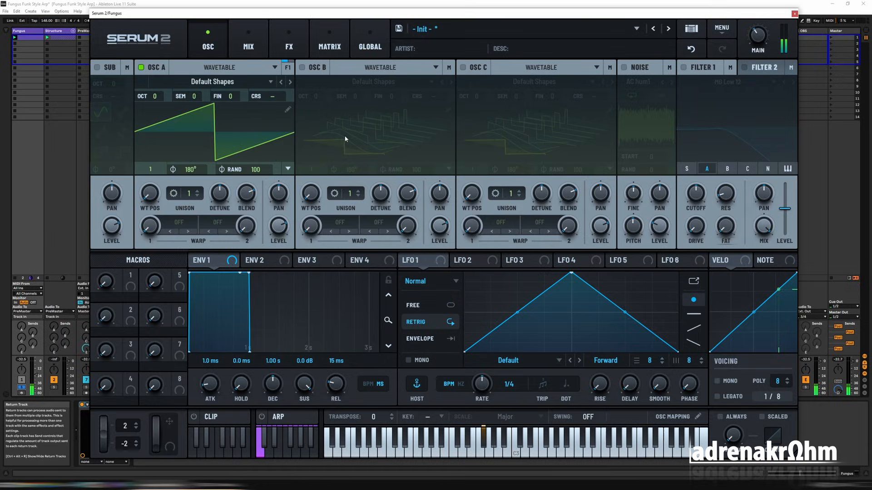
click(287, 109)
drag(340, 195, 688, 317)
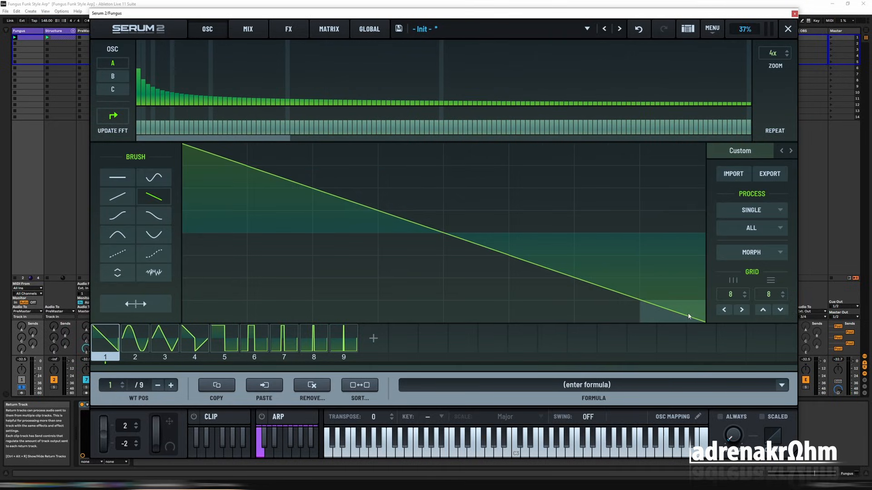
Delete frames 2 to 9 of Oscillator A's wavetable, keeping only the descending saw, and close the wavetable editor.
click(343, 341)
key(Delete)
key(Delete)
key(Delete)
key(Delete)
key(Delete)
key(Delete)
key(Delete)
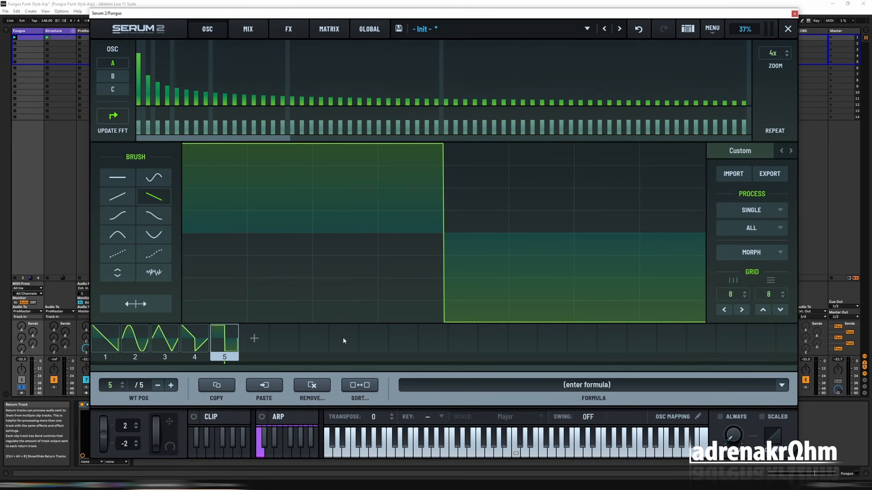
key(Delete)
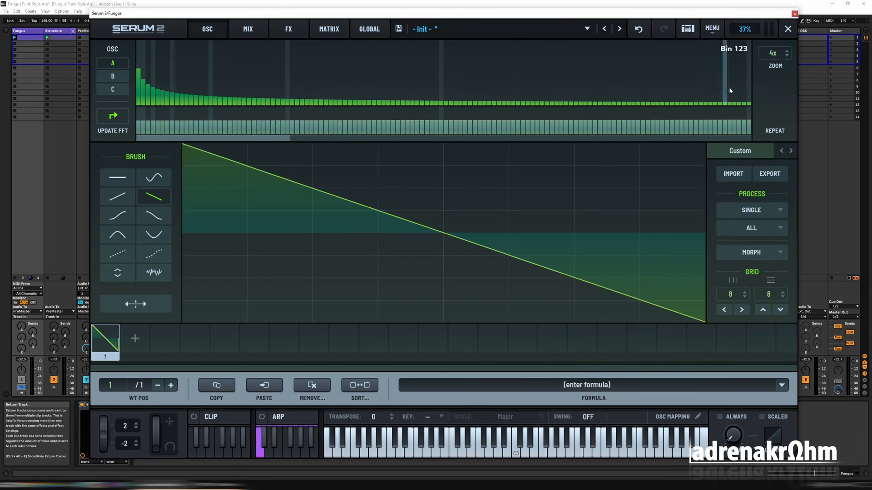
click(787, 29)
Set Oscillator A's start phase to 0° and its random phase amount to 0.
scroll(251, 176, down, 12)
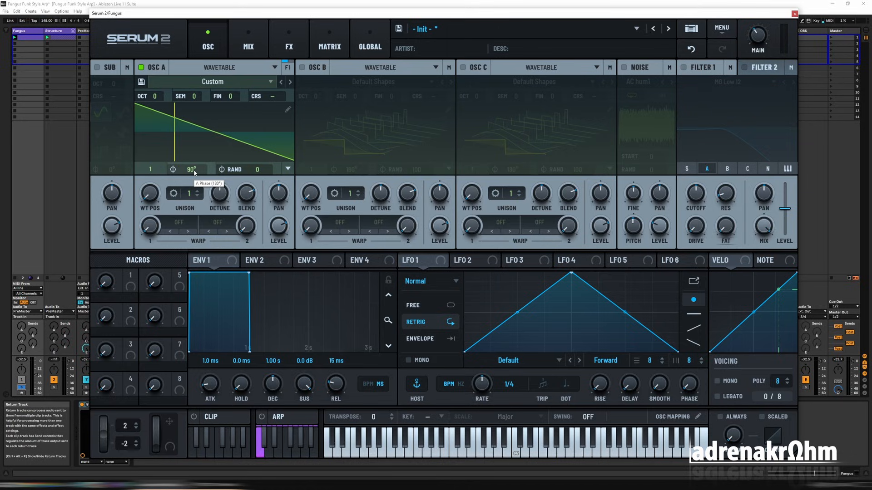
scroll(195, 173, down, 5)
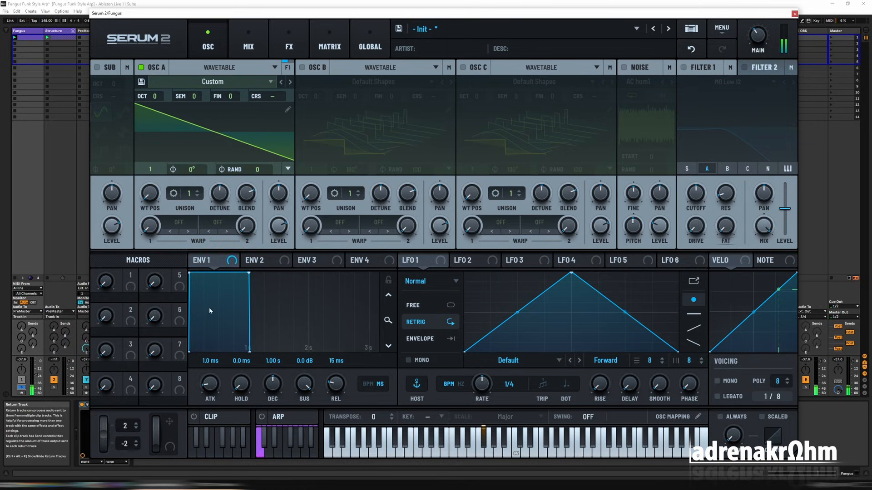
Enable the arpeggiator with the Up shape at 1/16 and set its gate to 50.
click(285, 419)
click(262, 417)
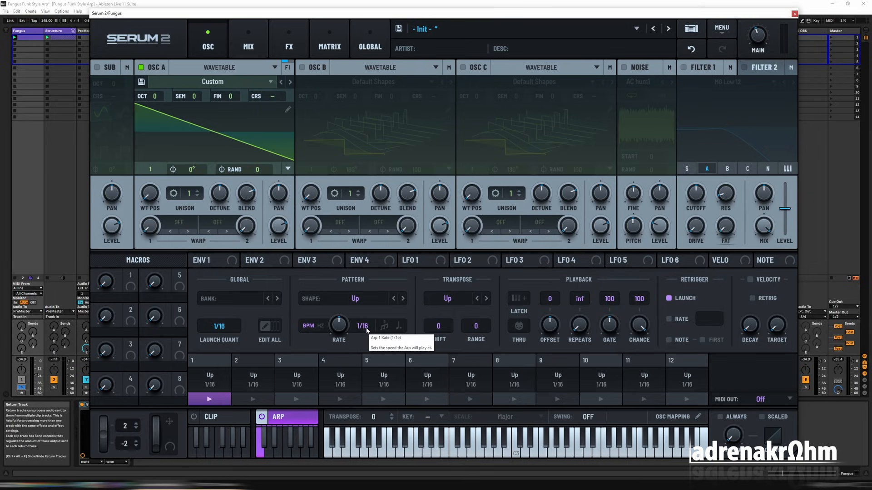
drag(612, 332, 614, 339)
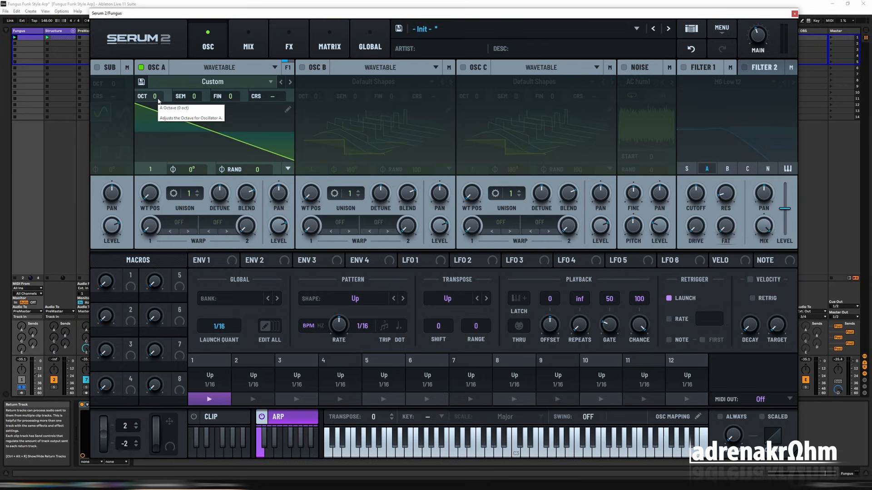
Enable Filter 1 with the MG Low 12 type on Oscillator A and raise its cutoff.
click(683, 67)
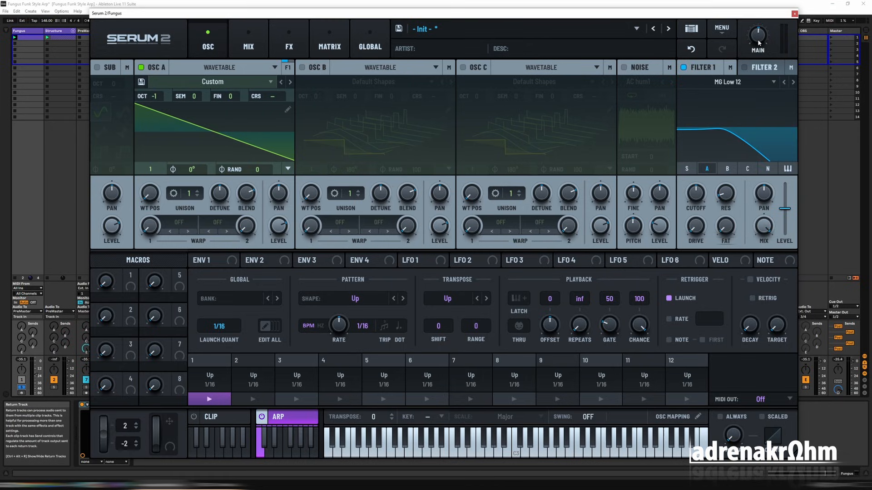
mouse_move(698, 196)
mouse_down()
mouse_move(728, 183)
mouse_move(728, 166)
mouse_move(704, 174)
mouse_move(706, 185)
mouse_up()
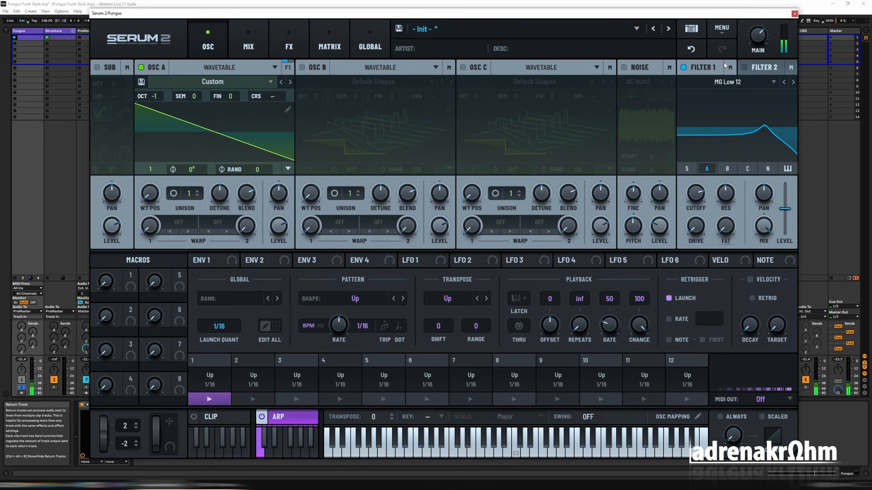
Set Env 1's release to 0.0 ms and modulate it with LFO 1 in S&H mode with retrigger on.
click(290, 417)
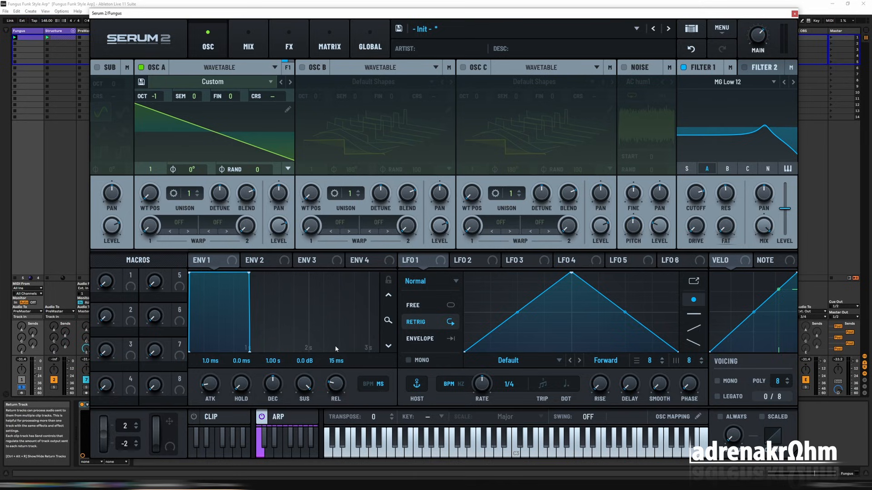
drag(349, 399, 391, 411)
key(space)
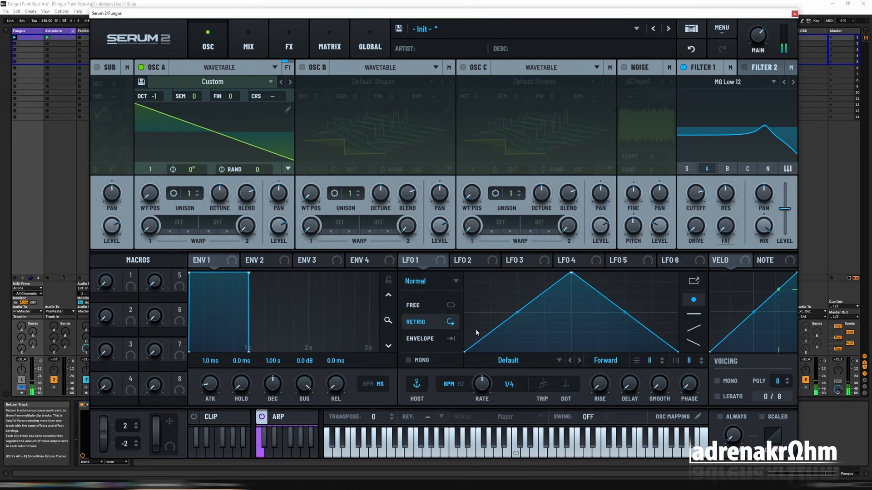
drag(404, 260, 339, 383)
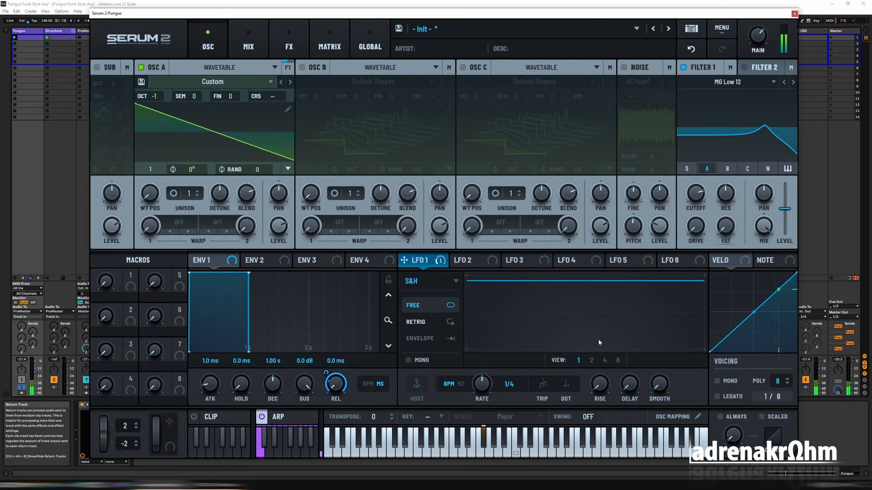
click(418, 322)
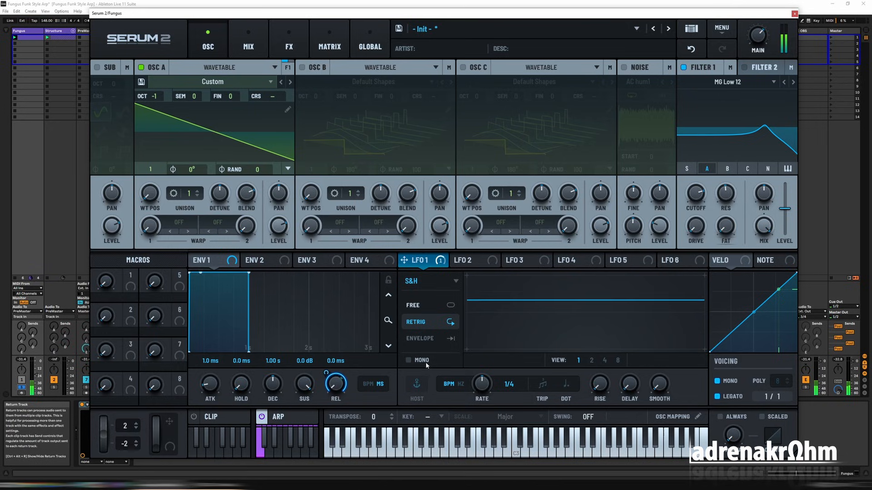
Enable Oscillator B with a raised FM (A) warp amount, and set Oscillator A's octave to -2.
click(302, 67)
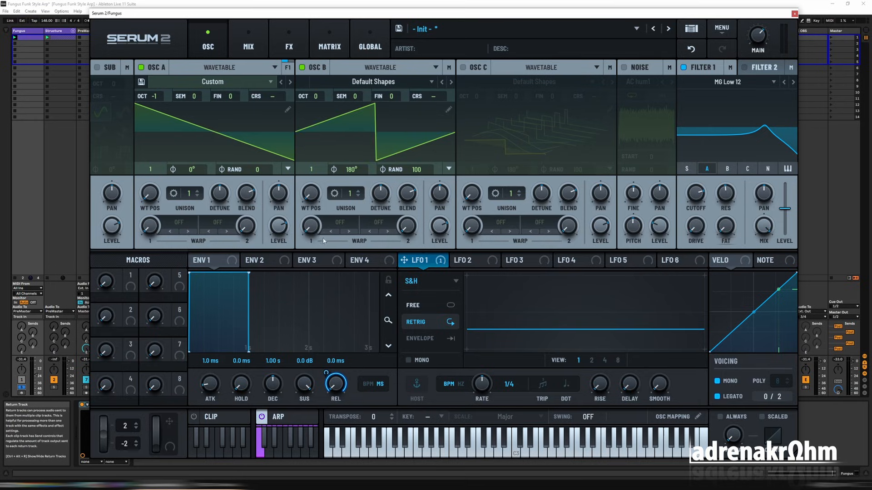
click(340, 223)
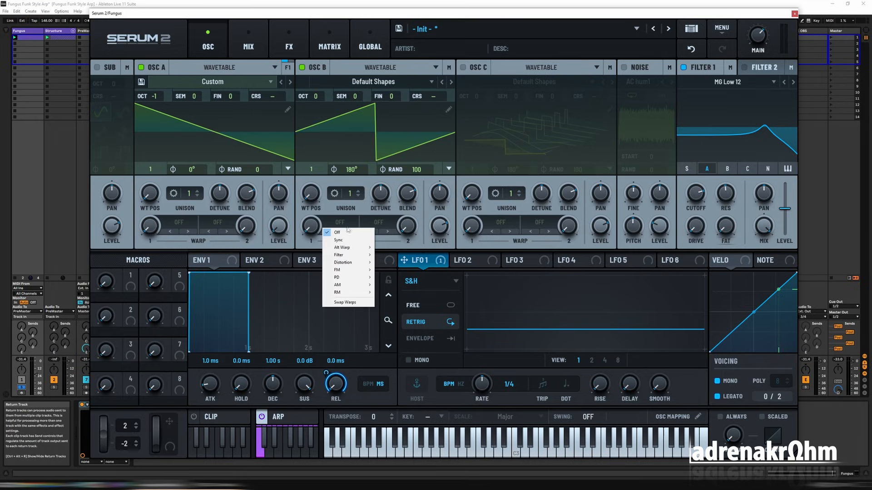
mouse_move(349, 270)
click(394, 270)
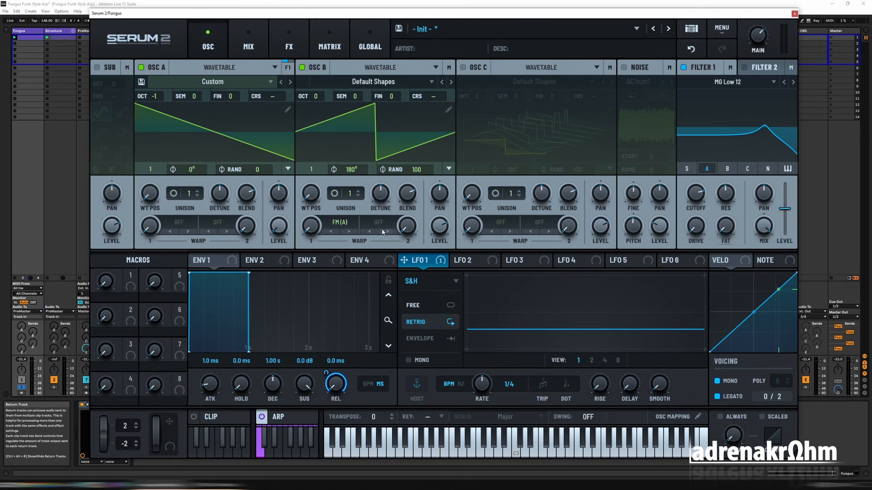
drag(312, 234, 316, 191)
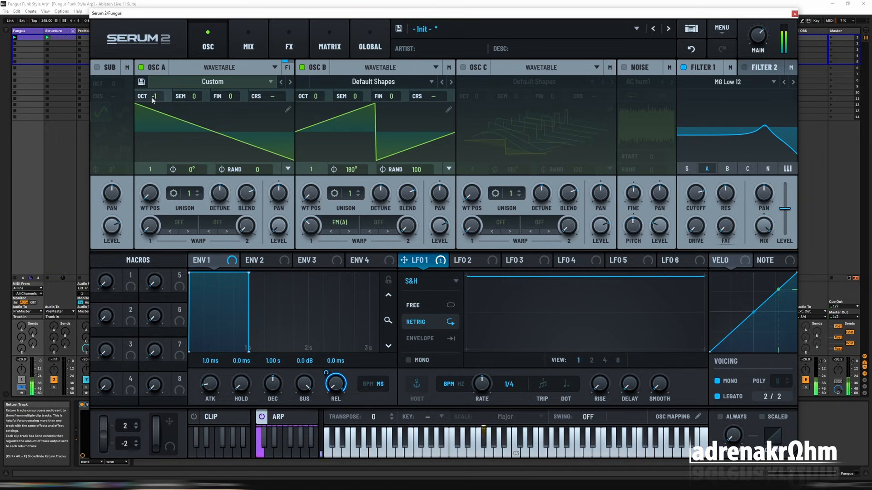
scroll(153, 98, down, 1)
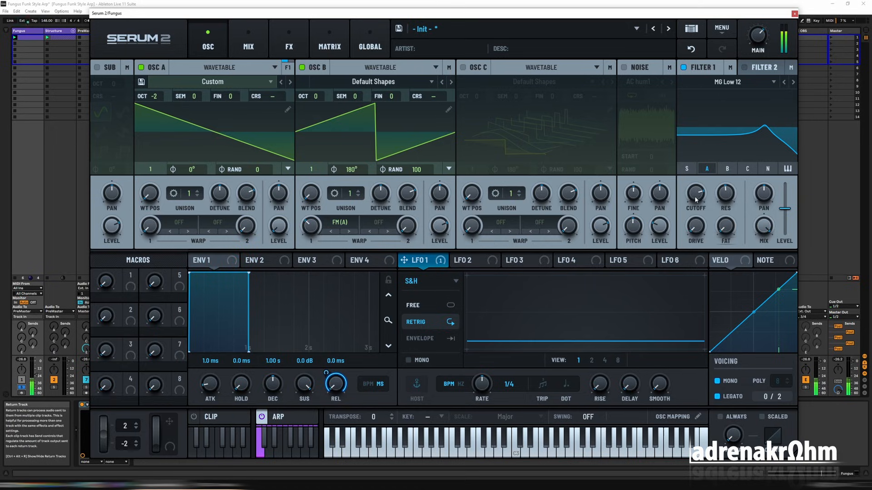
Route Oscillator B through Filter 1 and change the filter type to High 18.
drag(697, 196, 711, 181)
click(726, 169)
click(727, 82)
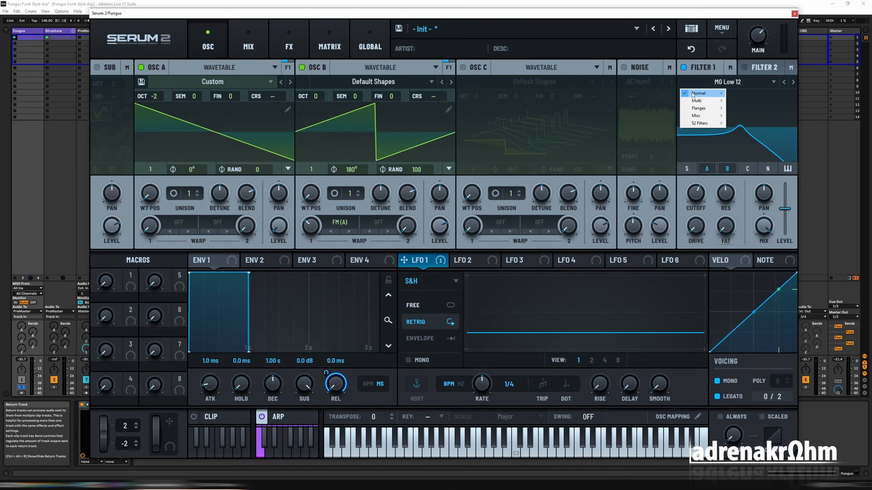
mouse_move(693, 94)
click(745, 169)
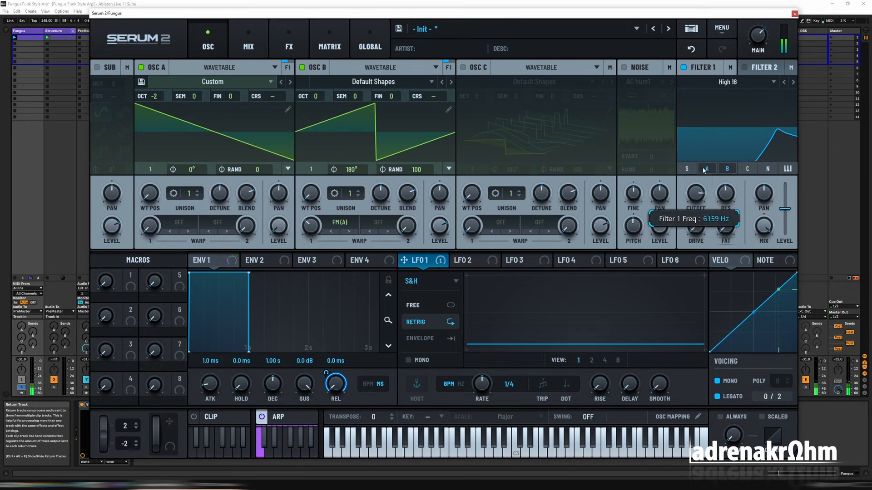
Play the clip while adjusting Filter 1's high-pass cutoff and the main volume.
drag(704, 171, 694, 199)
key(space)
click(814, 254)
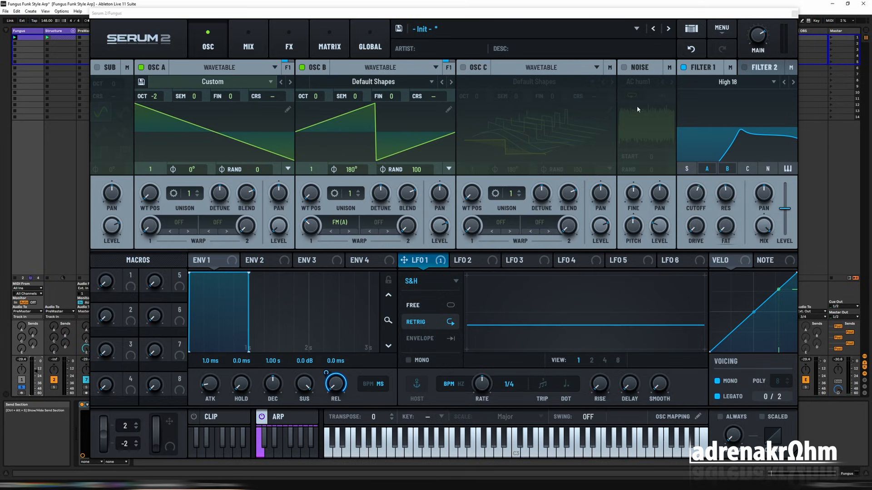
key(space)
drag(759, 43, 759, 67)
mouse_move(689, 211)
mouse_down()
mouse_move(695, 216)
mouse_move(689, 200)
mouse_up()
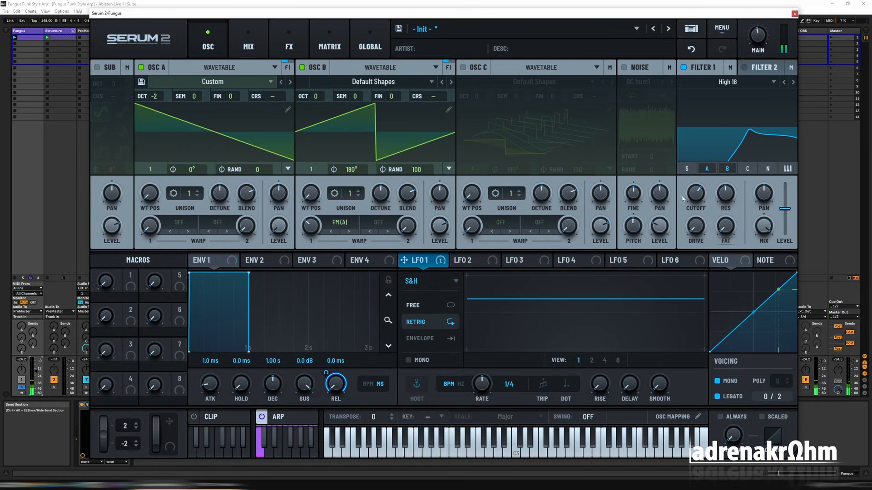
Load the AlienSpectral [SN] wavetable into Oscillator B.
click(373, 82)
mouse_move(337, 108)
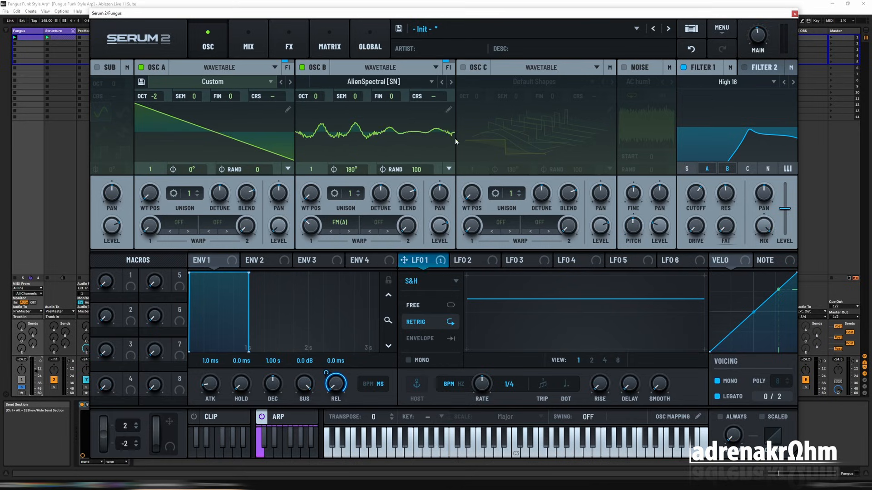
mouse_move(313, 202)
mouse_down()
mouse_move(313, 167)
mouse_move(313, 203)
mouse_up()
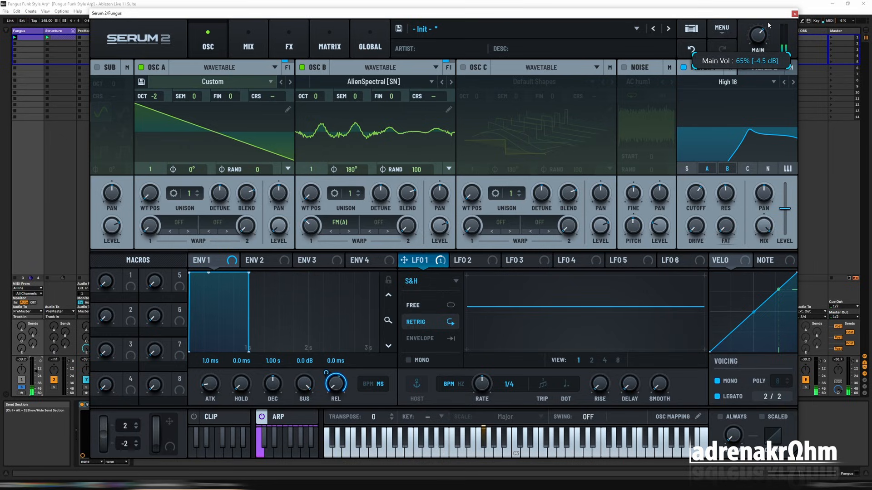
Switch Oscillator B to the Bowed Metal [ML] wavetable at position 51 and make LFO 1 mono.
click(452, 83)
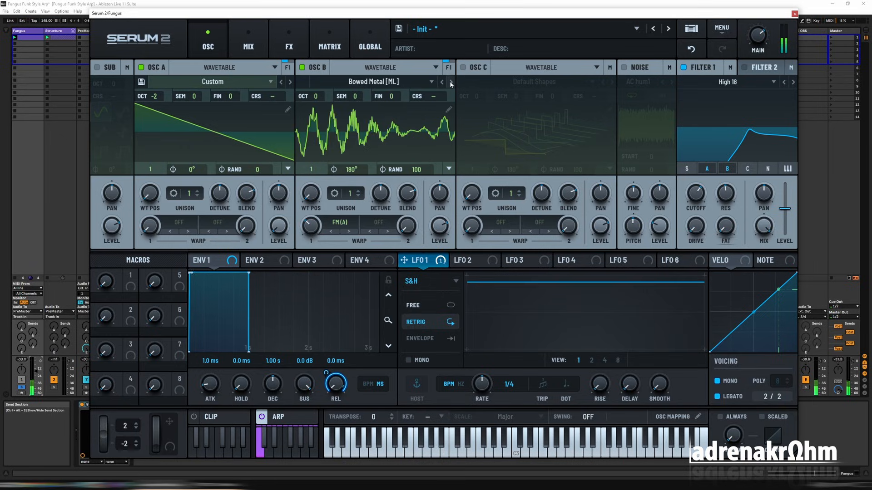
mouse_move(314, 195)
mouse_down()
mouse_move(315, 174)
mouse_move(317, 184)
mouse_up()
click(415, 360)
Step through Oscillator B's wavetables up to Monster 1 [SL] and set the oscillator's octave to +2.
click(452, 82)
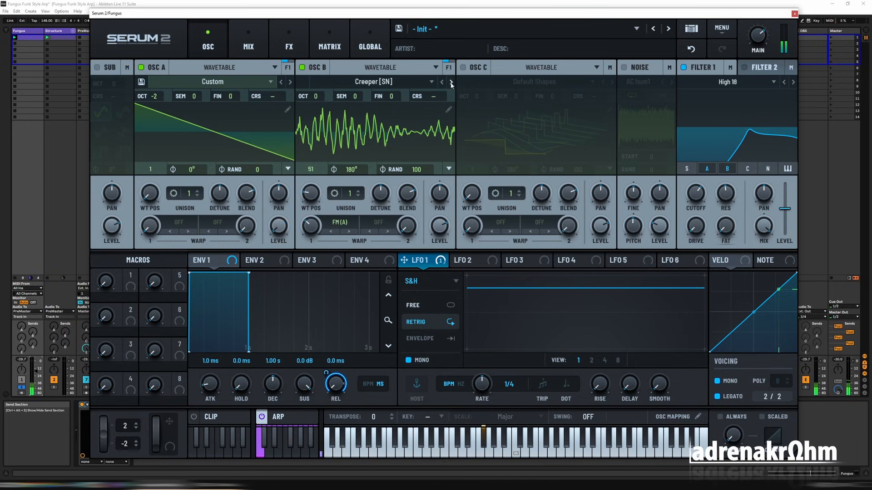
click(451, 82)
click(451, 82)
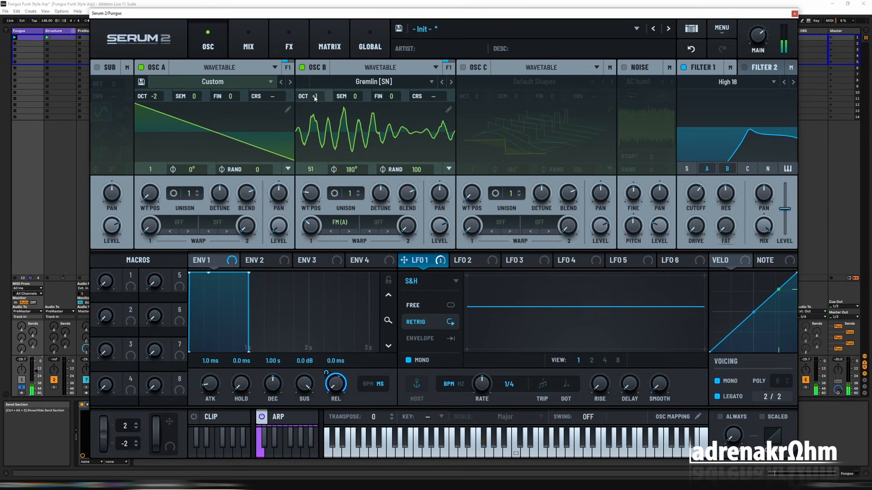
click(451, 83)
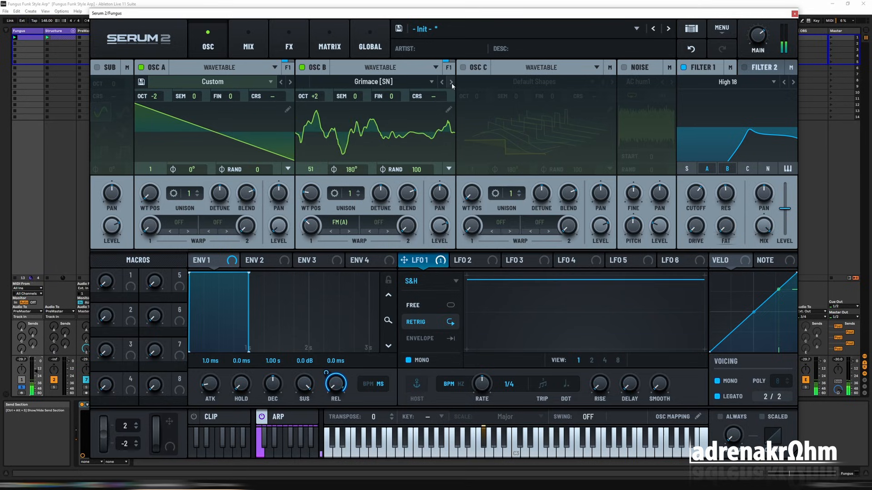
click(451, 82)
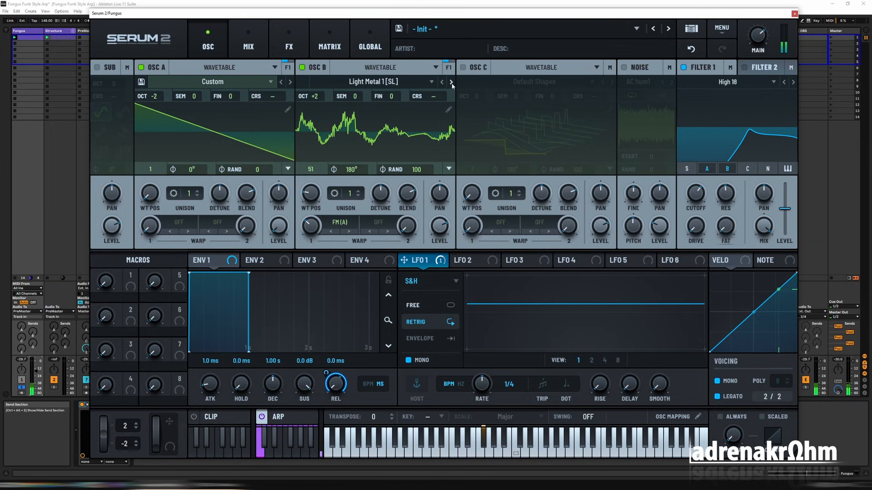
click(451, 83)
Lower Filter 1's cutoff to about 304 Hz and compare Monster 2 [SL] with Monster 1 [SL] at position 64 in Oscillator B.
drag(693, 188, 695, 222)
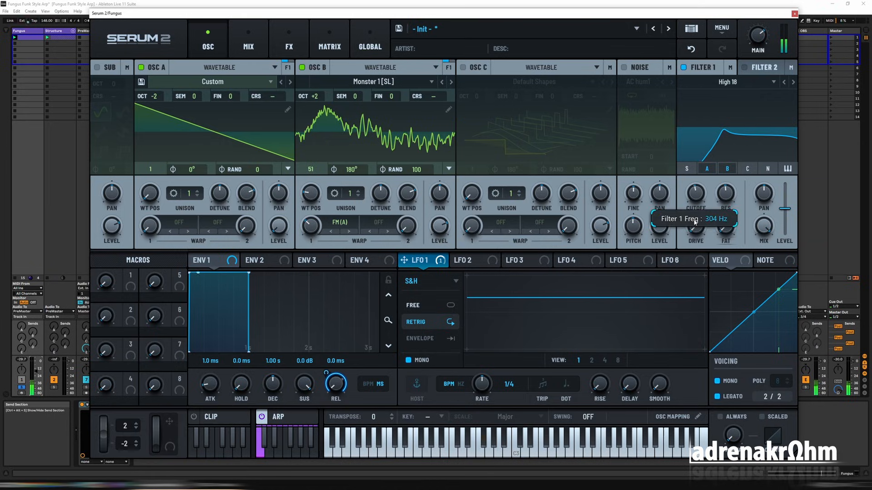
click(451, 83)
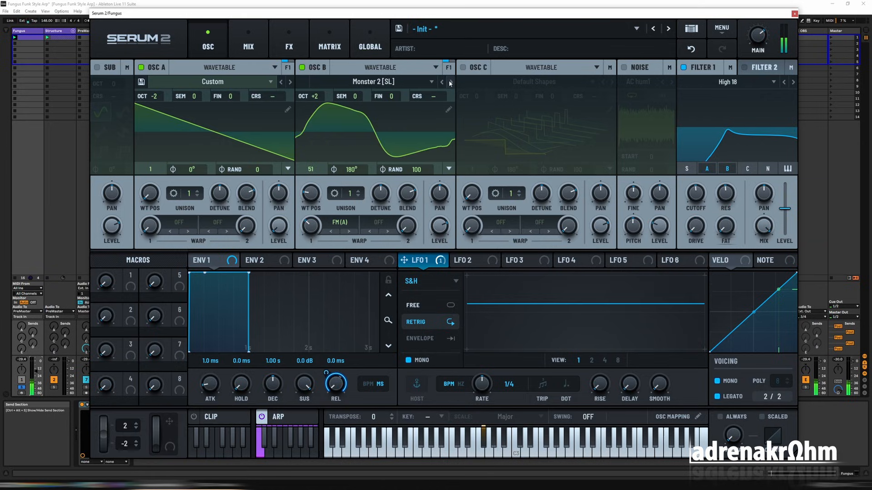
drag(310, 193, 320, 158)
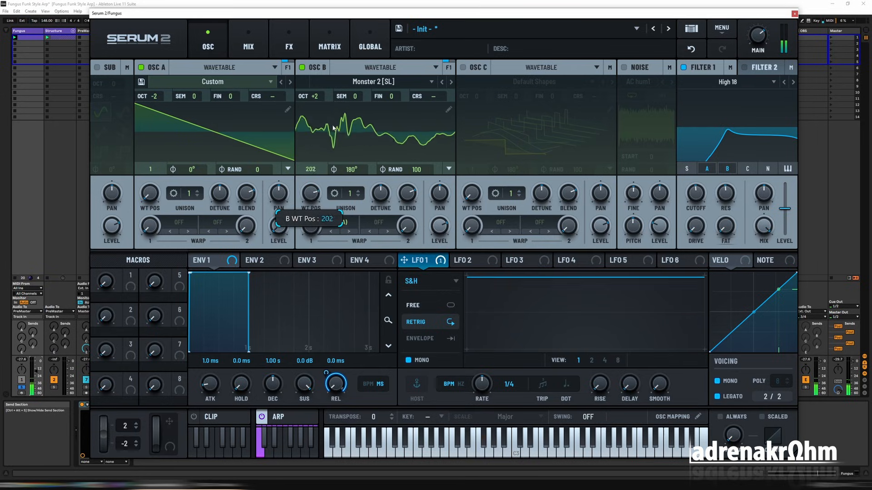
click(450, 82)
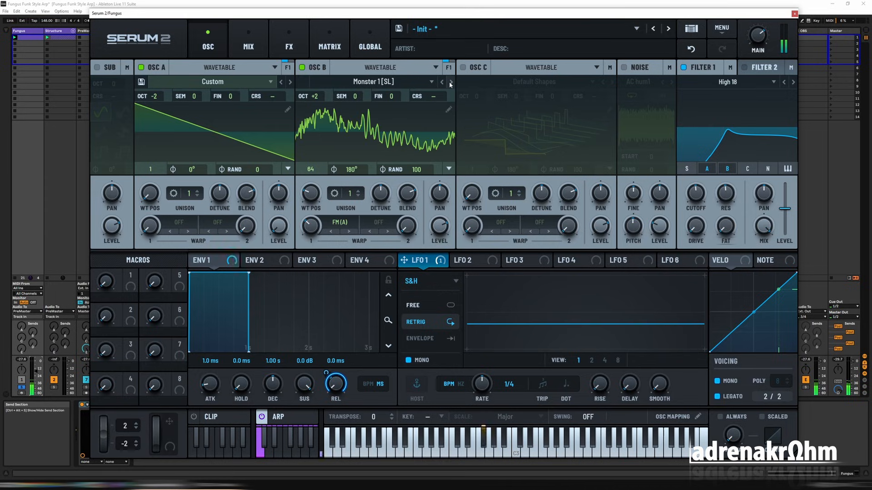
Step Oscillator B through the Monster wavetables up to Monster 7 [SL] at position 31 and raise Filter 1's cutoff.
click(450, 83)
click(450, 83)
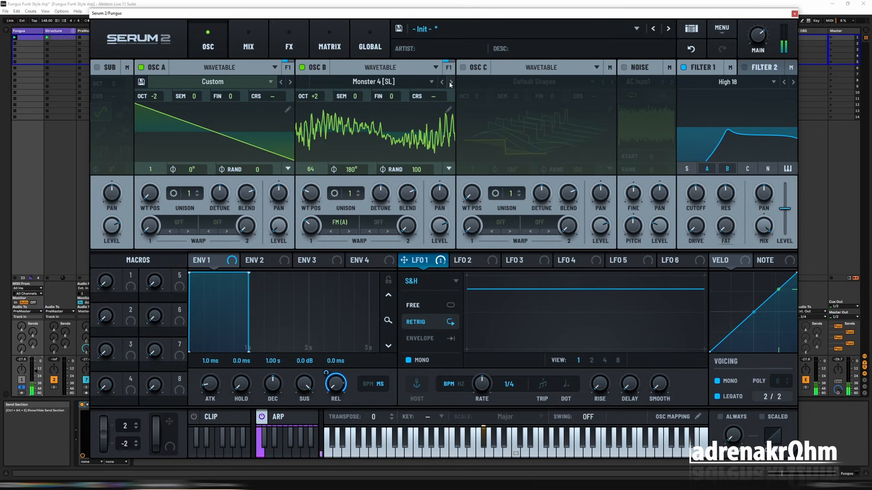
click(451, 83)
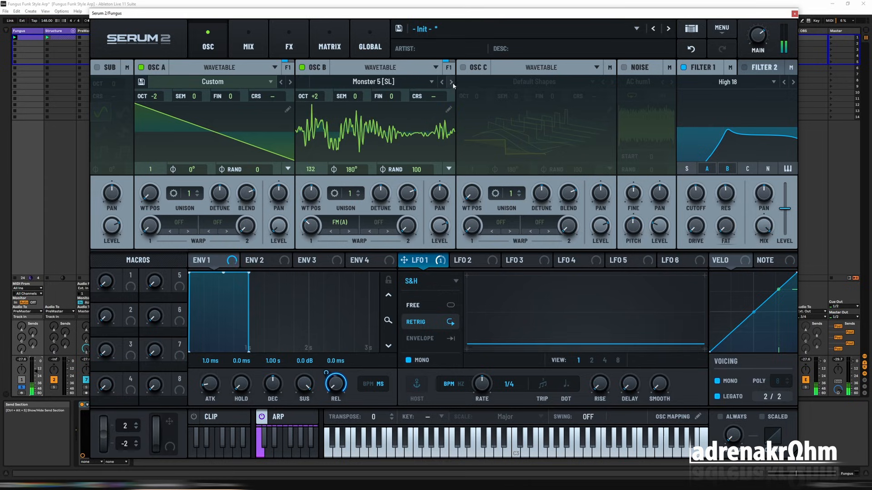
click(451, 82)
click(451, 82)
drag(311, 193, 317, 247)
drag(694, 208, 702, 189)
Load the Monster 8 [SL] wavetable into Oscillator B at wavetable position 193, with the oscillator's octave at +2.
click(450, 81)
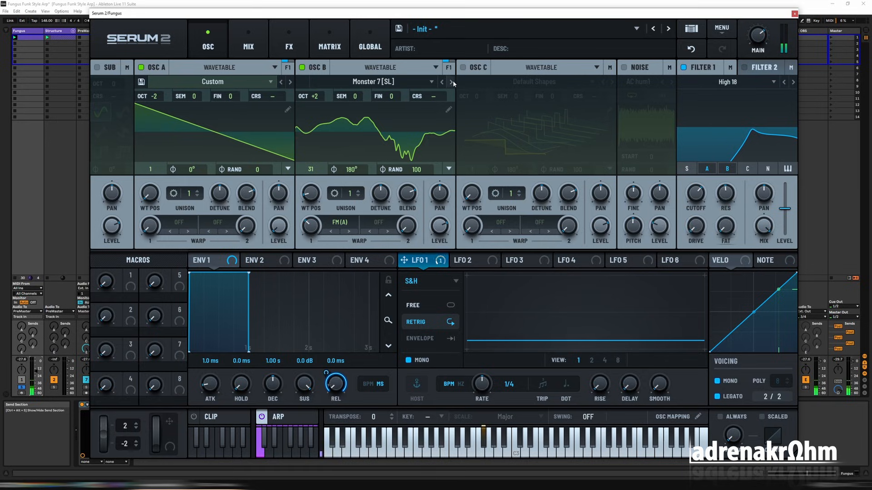
drag(313, 201, 330, 126)
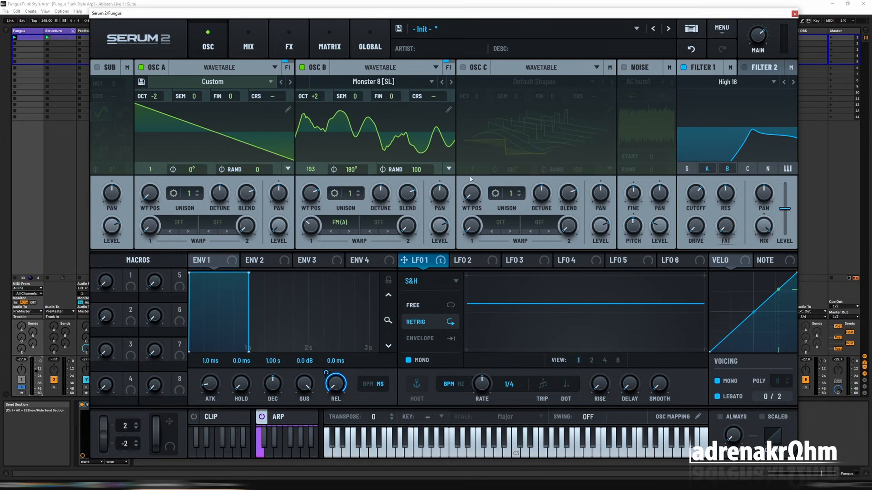
double_click(320, 98)
scroll(319, 101, up, 2)
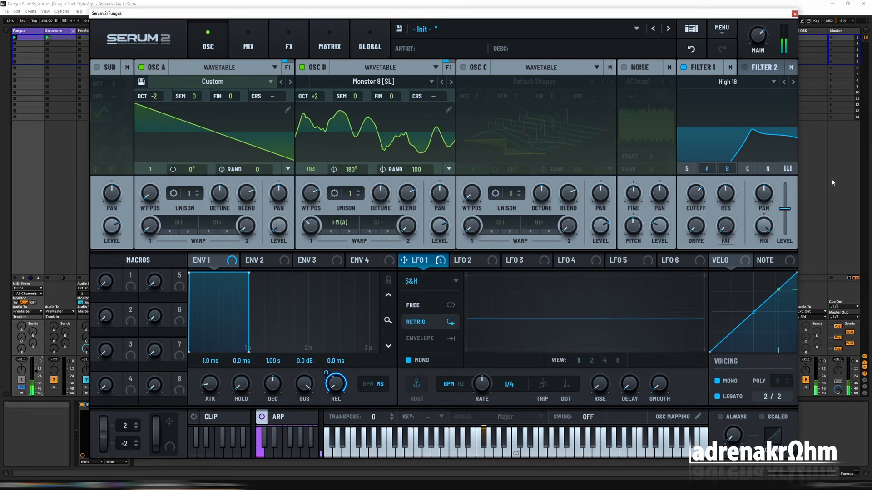
Compare lower and higher Filter 1 cutoff settings, then switch Filter 1 off.
drag(696, 193, 698, 214)
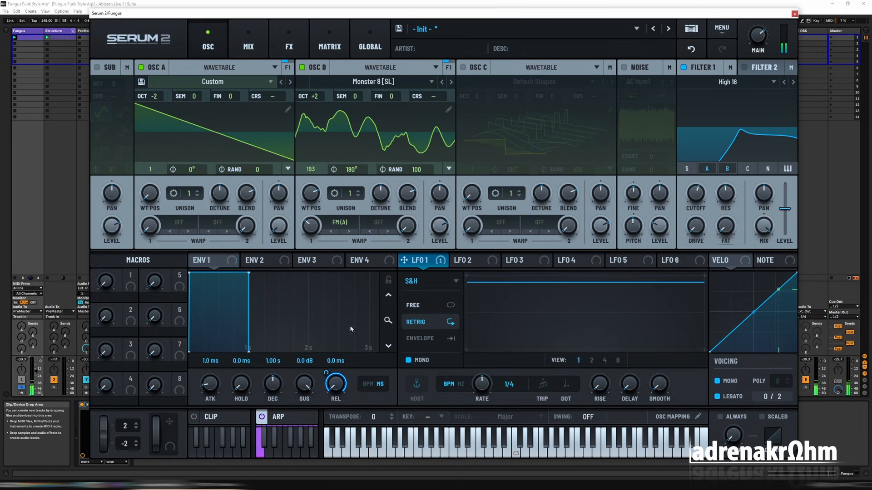
click(21, 379)
drag(695, 199, 713, 184)
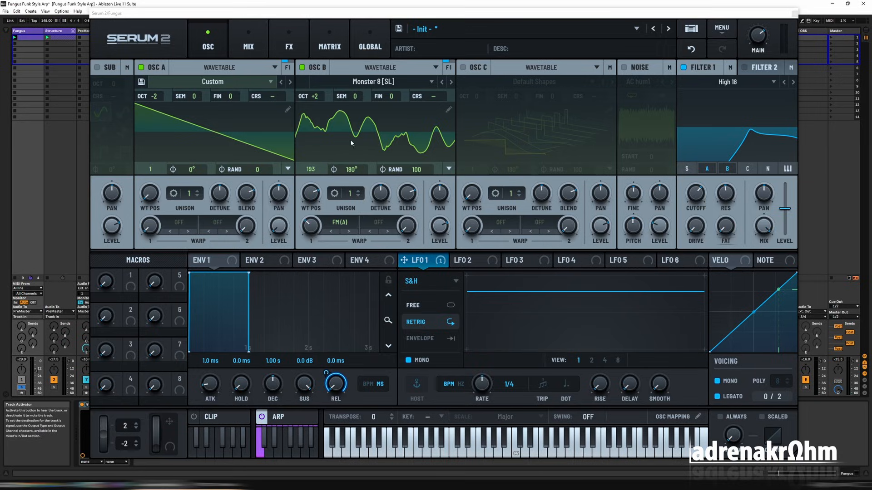
click(684, 68)
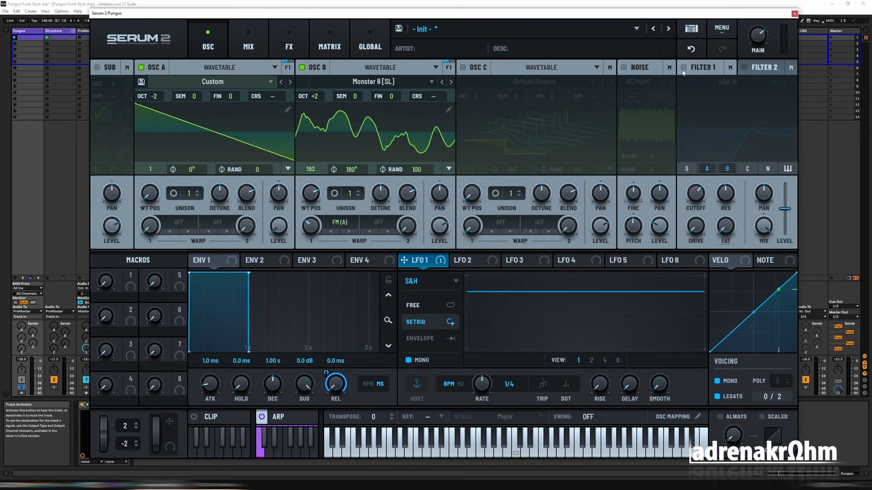
Add a Filter effect to the main effects chain and set its type to High 24.
click(284, 48)
click(263, 47)
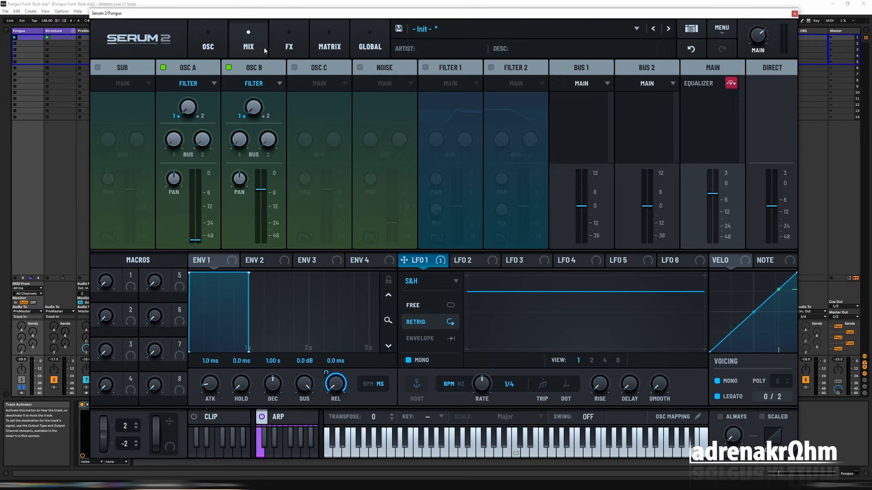
click(287, 47)
click(105, 88)
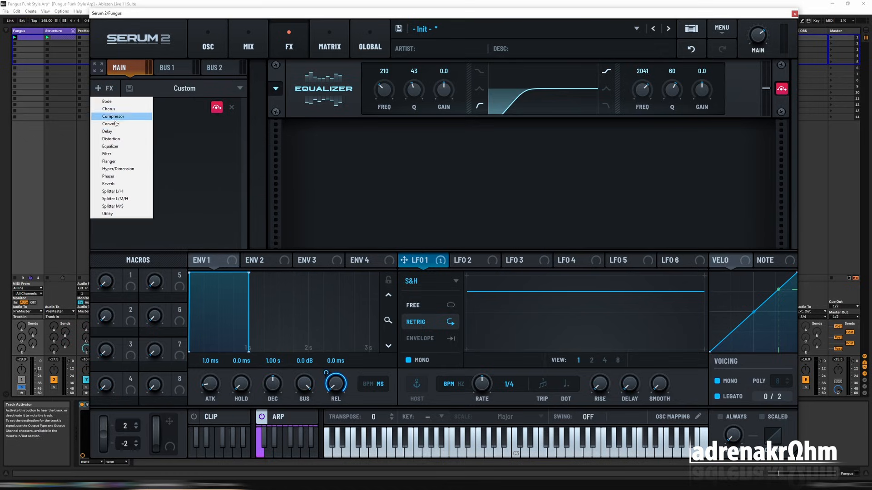
click(109, 154)
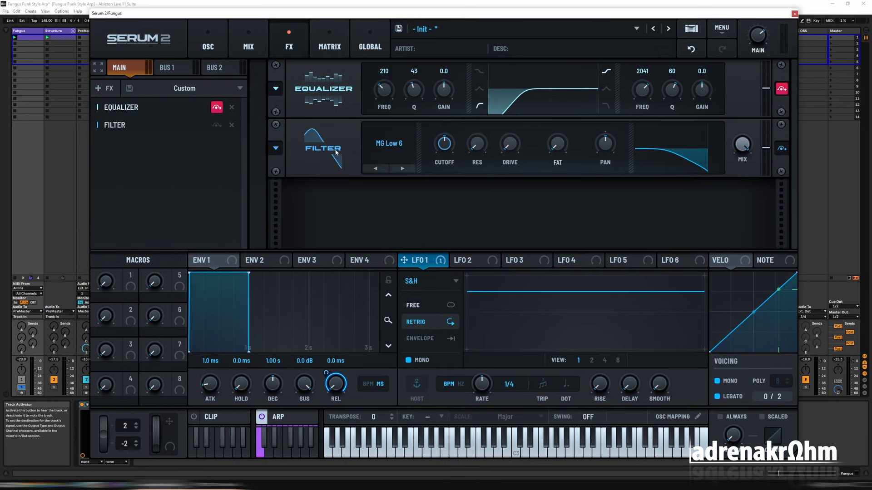
click(382, 148)
mouse_move(386, 168)
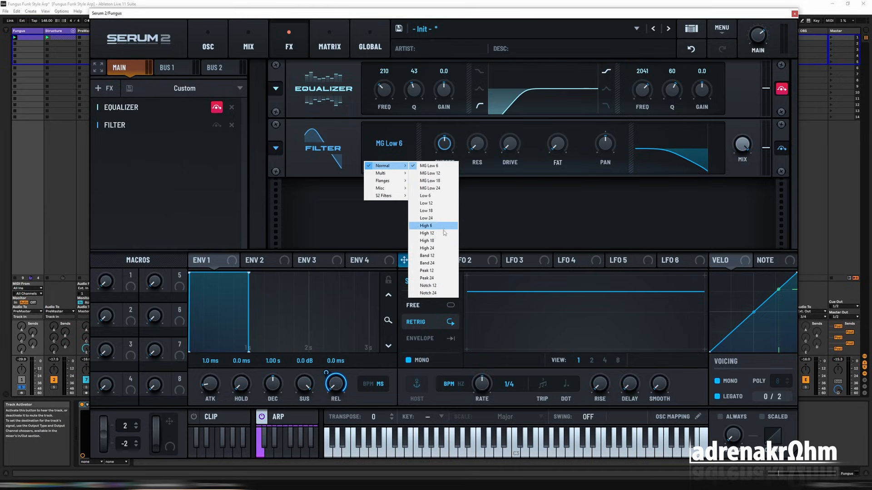
click(452, 246)
Raise the effect filter's resonance, lower its cutoff and assign LFO 2 to modulate the cutoff.
drag(479, 133, 512, 132)
drag(444, 143, 459, 167)
click(468, 262)
drag(468, 264, 444, 144)
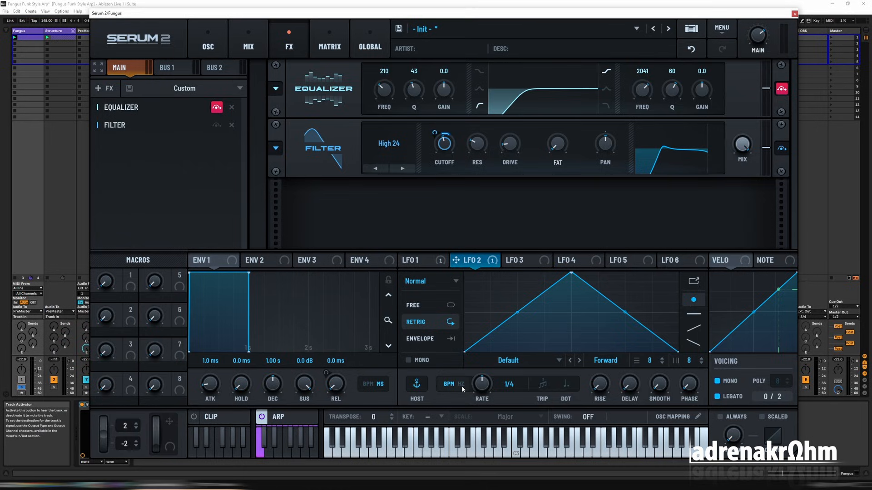
Configure LFO 2 as a free-running mono S&H modulator with its rate in Hz at 5.4 Hz.
drag(482, 422, 483, 425)
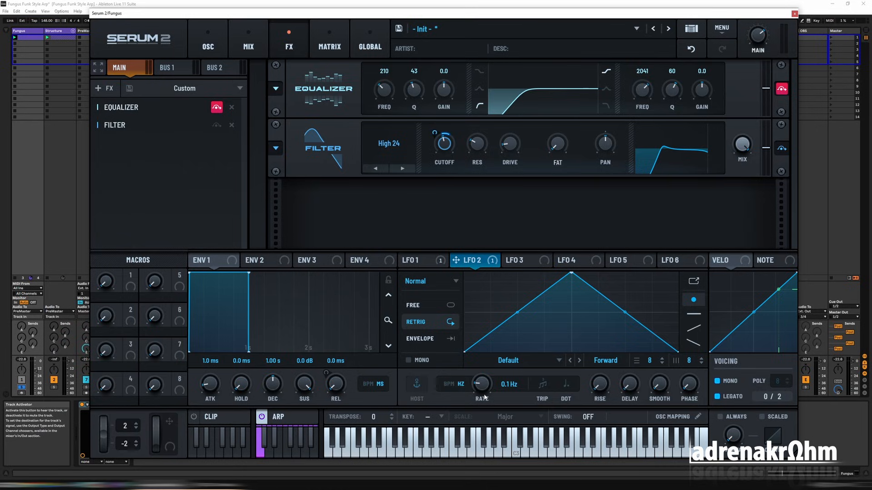
click(452, 305)
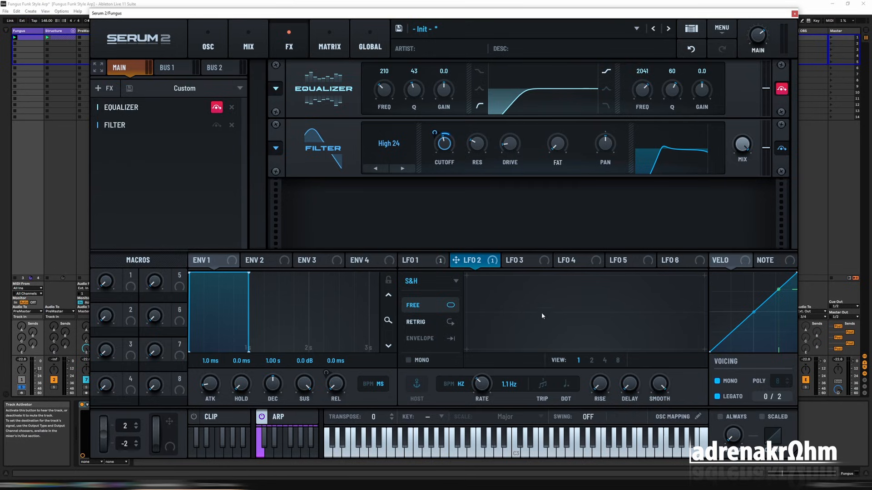
key(space)
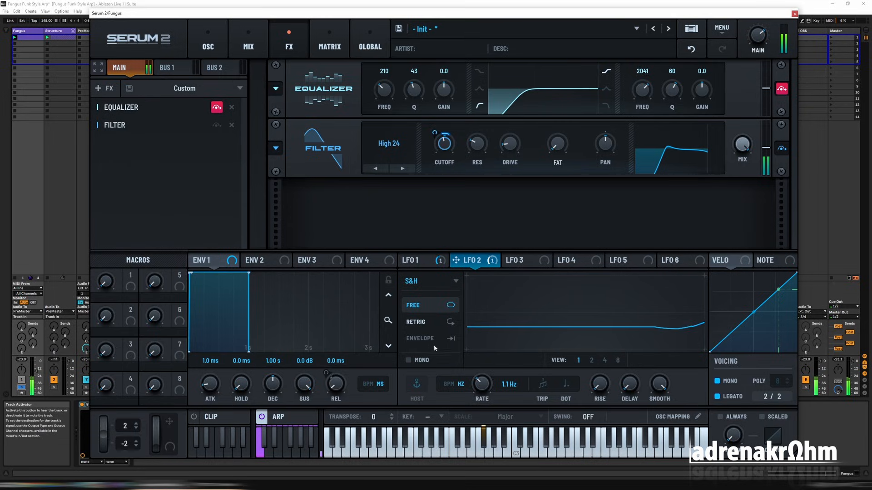
click(418, 361)
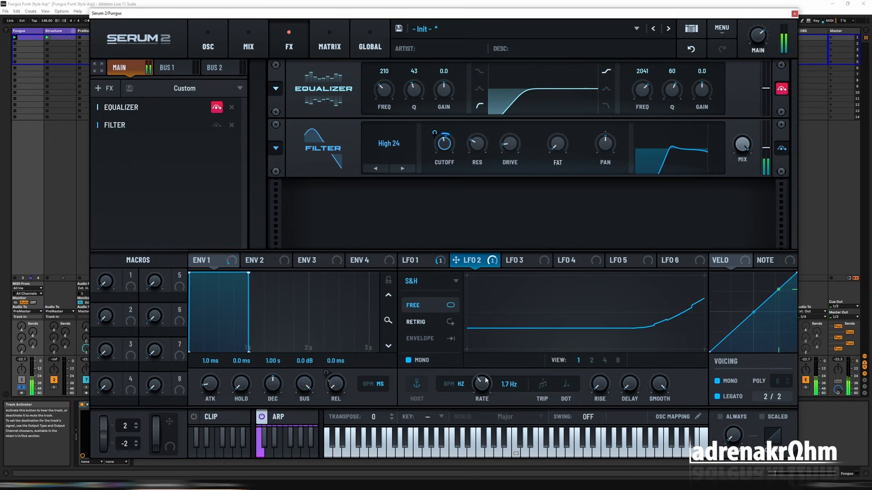
drag(485, 381, 484, 365)
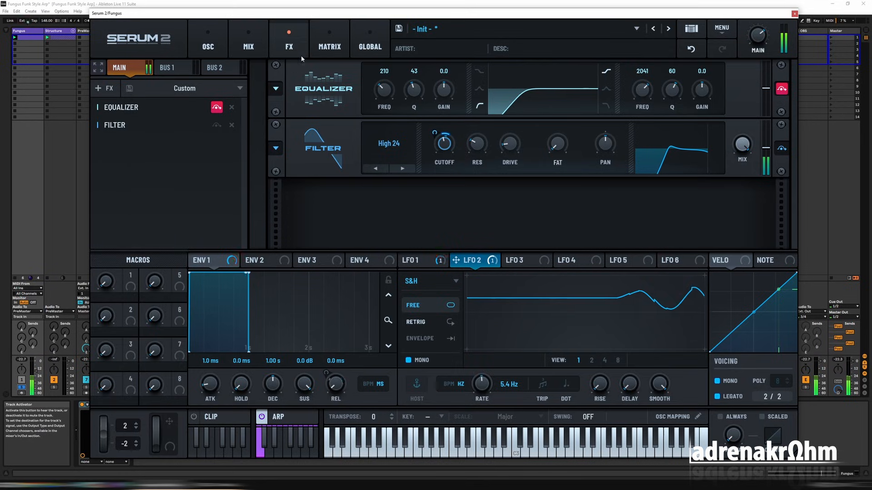
Check the LFO routings in the modulation matrix and move the Filter effect ahead of the Equalizer.
click(266, 47)
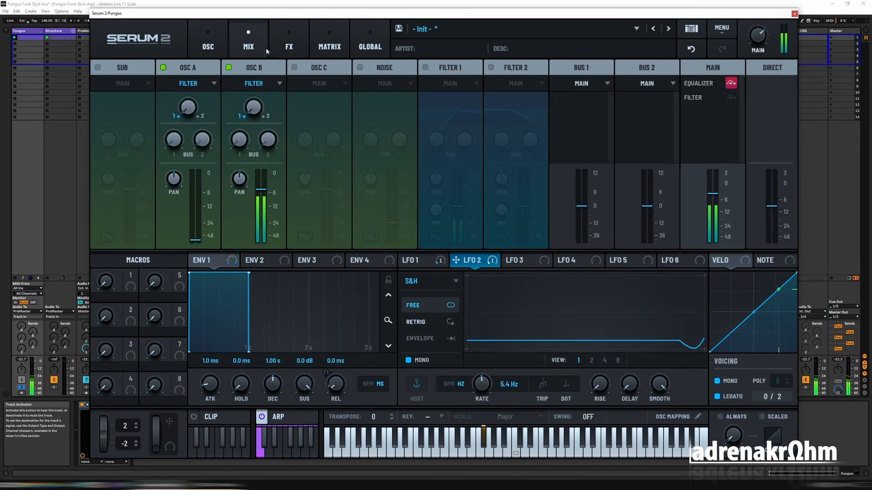
click(329, 46)
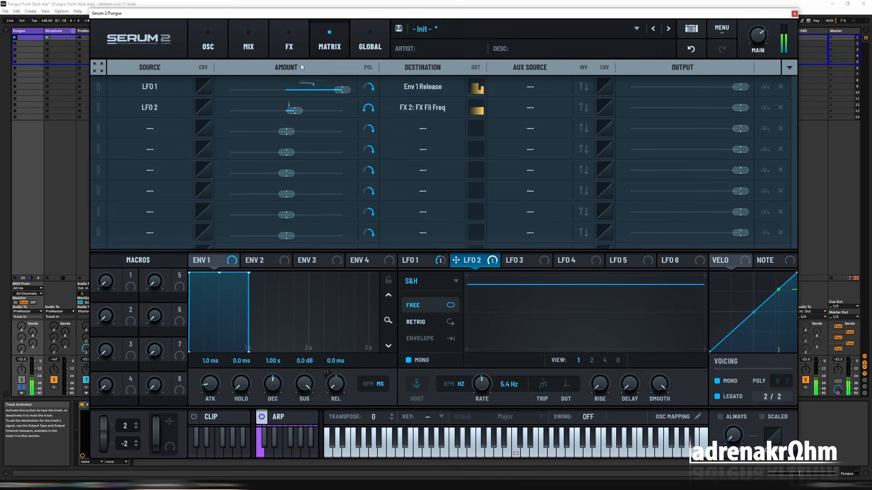
click(289, 46)
mouse_move(446, 136)
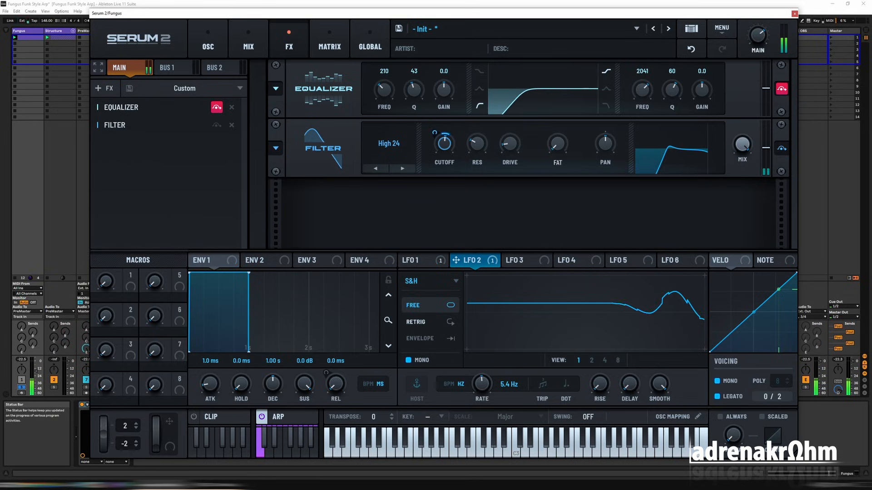
drag(146, 111, 148, 140)
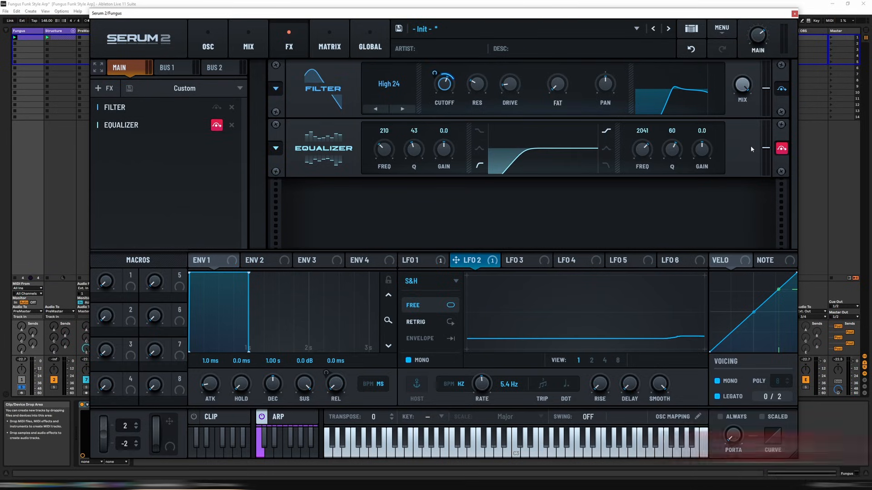
Add a Distortion effect and place it first in the main effects chain, ahead of the Filter.
click(104, 88)
click(124, 140)
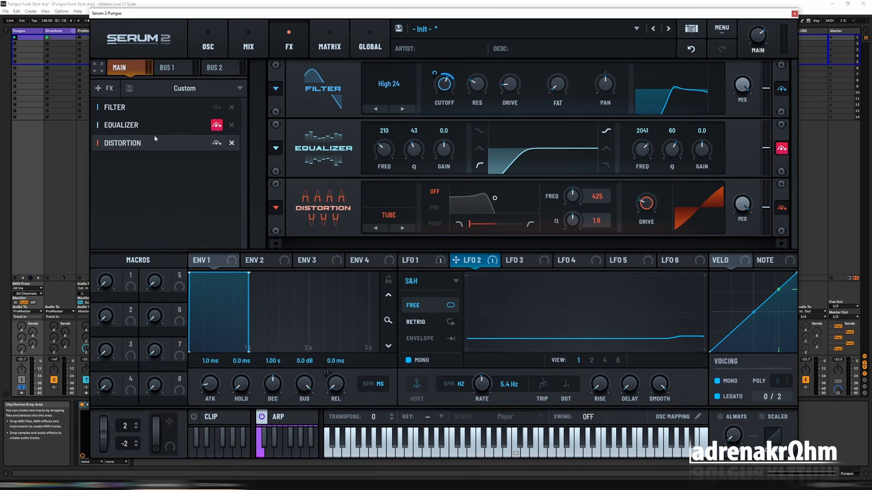
drag(154, 140, 146, 104)
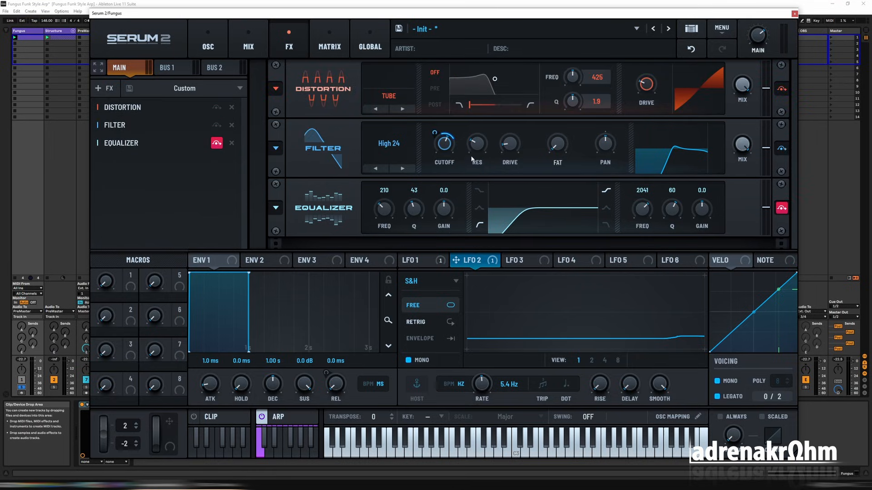
Audition the distortion types, including Diode 2, Sin Fold, Asym and Sine Shaper, and choose Overdrive.
double_click(403, 109)
double_click(404, 109)
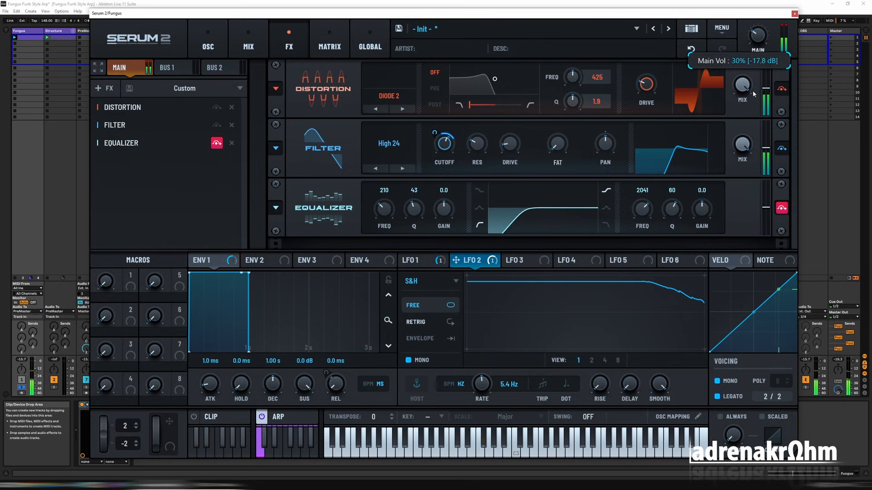
click(402, 109)
click(403, 110)
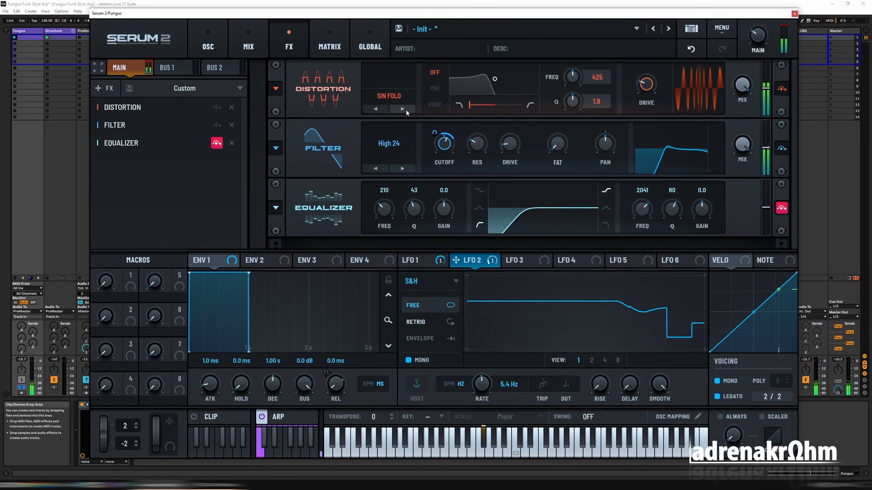
click(402, 109)
click(403, 110)
click(402, 109)
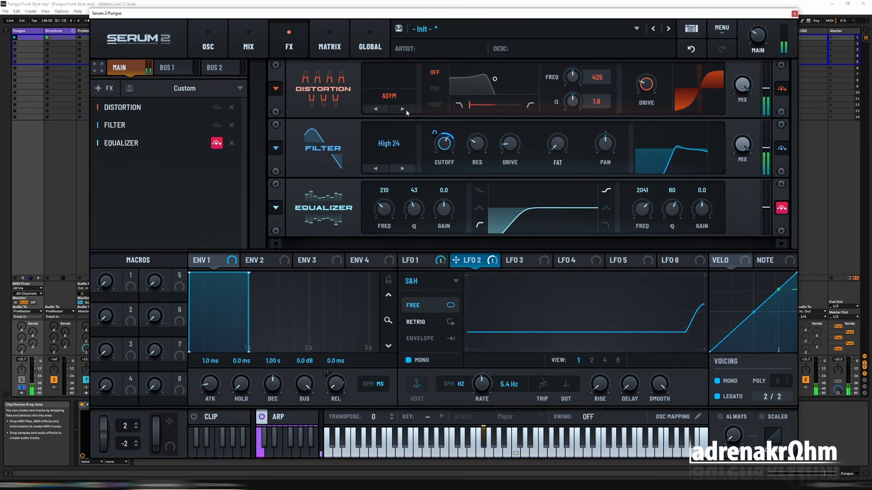
click(403, 109)
click(403, 110)
click(403, 109)
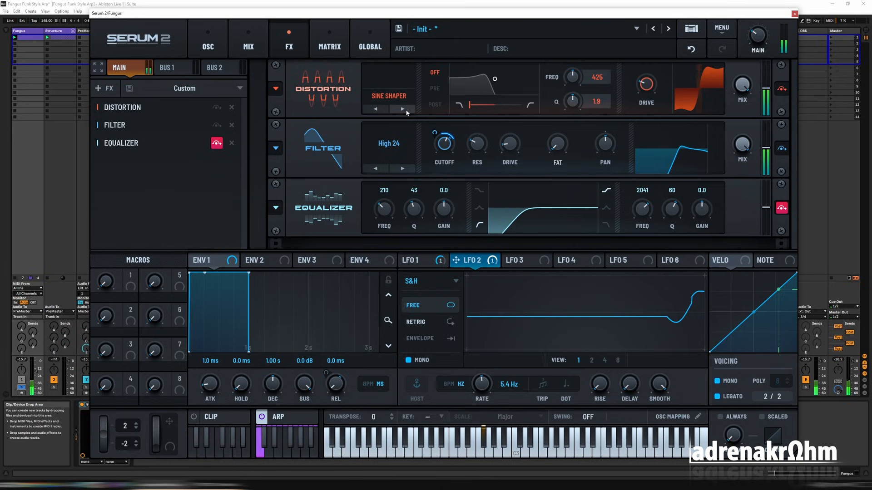
click(403, 110)
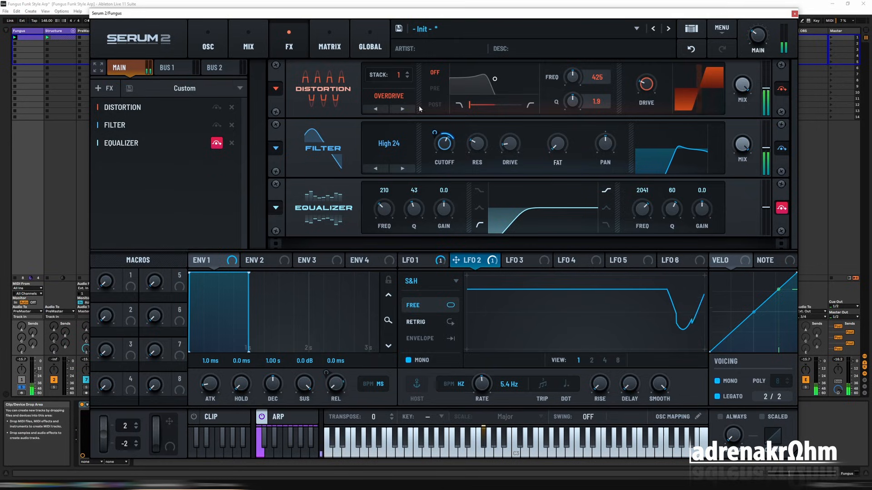
Raise the Overdrive distortion's drive, set its stack to 2 and balance the main volume to suit.
drag(762, 40, 763, 34)
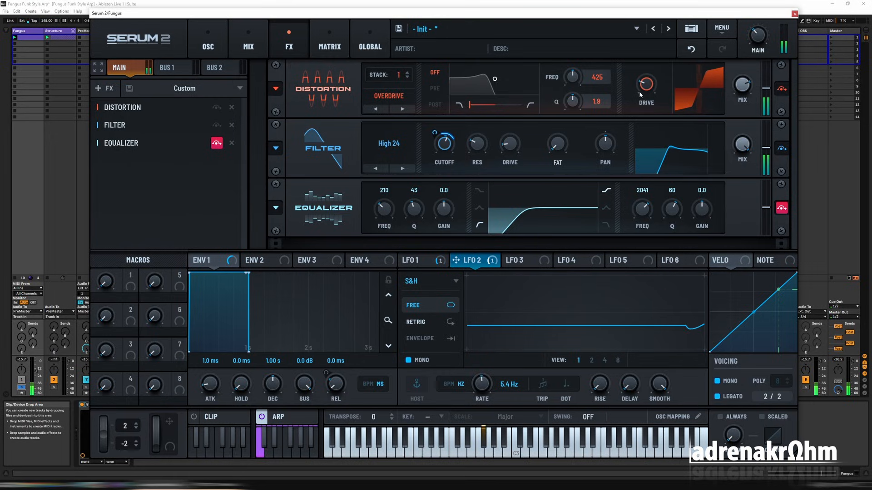
drag(641, 89, 640, 81)
click(407, 73)
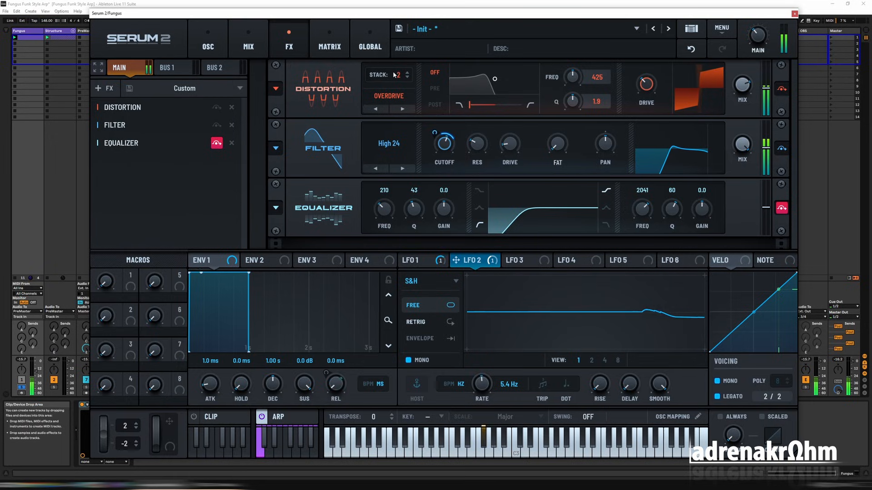
drag(760, 38, 760, 44)
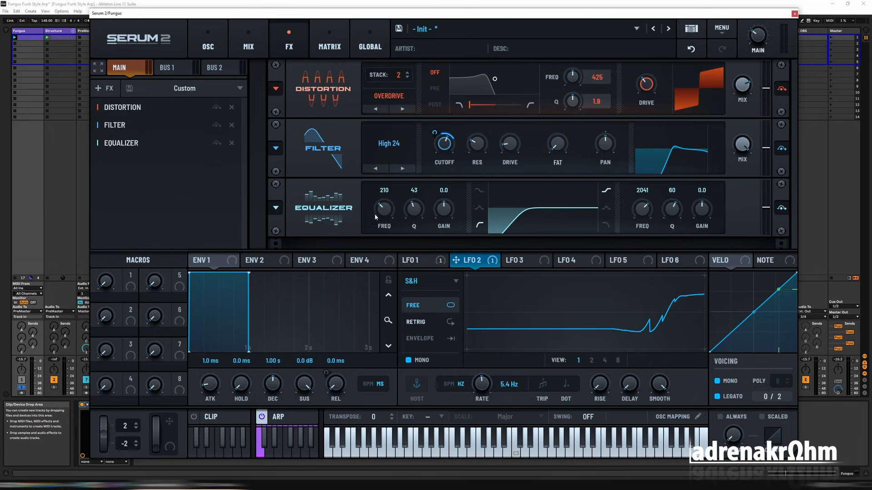
Set the Equalizer's low-band frequency to 240 and add a Delay effect between the Filter and the Equalizer.
drag(386, 212, 382, 204)
click(105, 88)
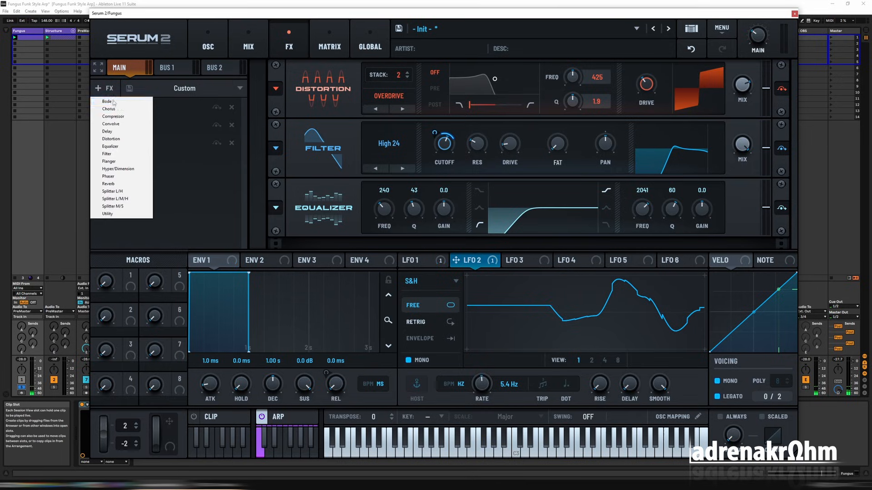
click(128, 131)
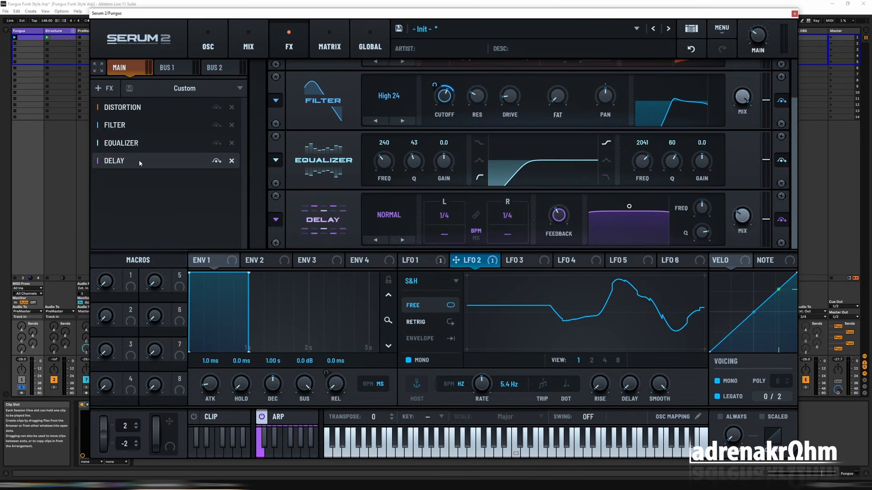
drag(141, 160, 141, 139)
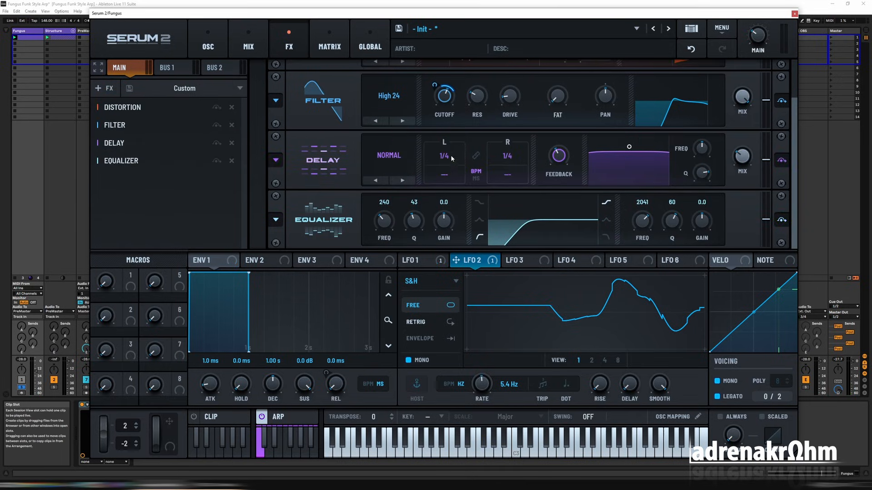
Switch the Delay to Ping-Pong with linked dotted 1/2 times, shift its filter band higher and wider, and set its mix to 21%.
click(391, 156)
click(389, 185)
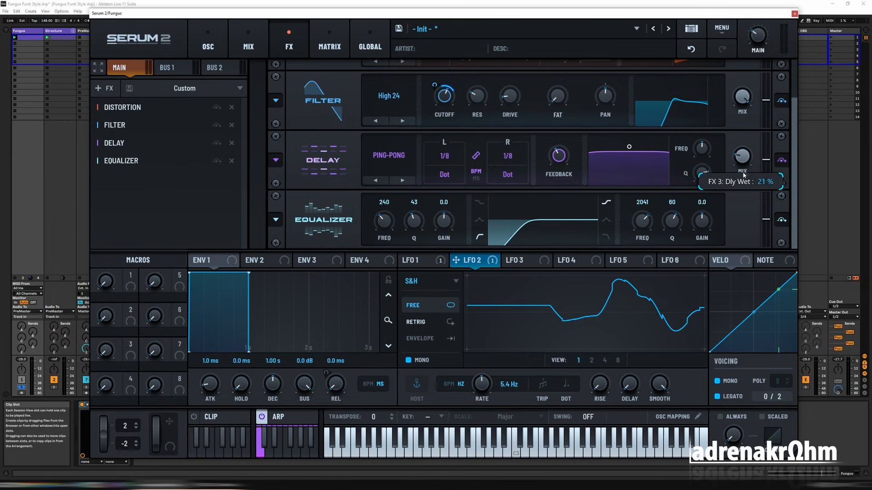
drag(629, 147, 654, 174)
scroll(514, 164, up, 2)
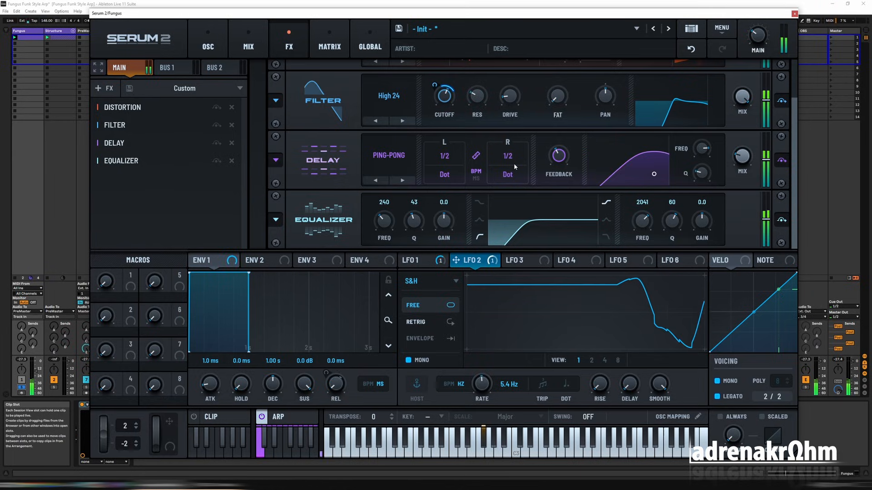
Add a Convolve effect, place it between the Filter and the Delay, and start playback.
drag(794, 161, 796, 135)
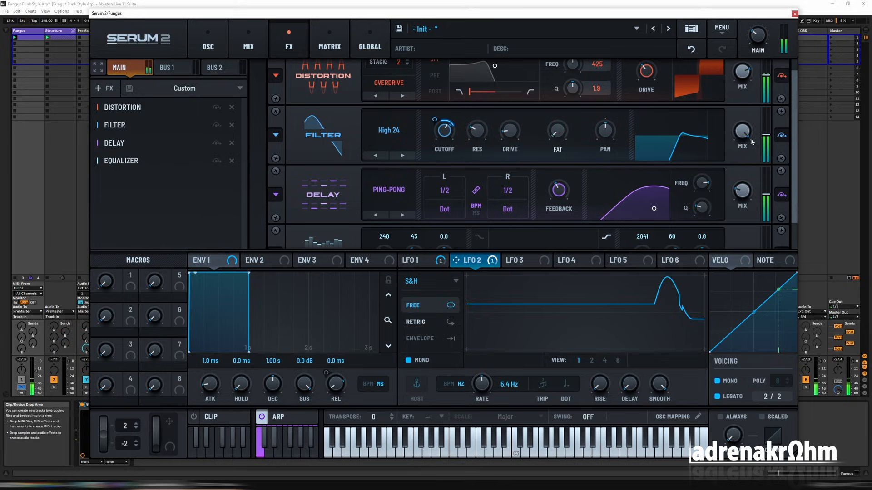
scroll(751, 142, down, 2)
click(104, 88)
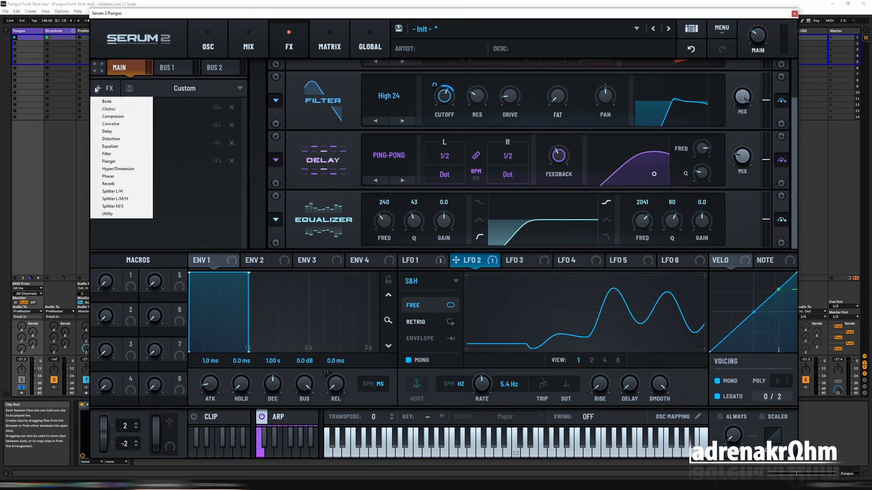
click(126, 126)
drag(143, 162, 155, 141)
key(space)
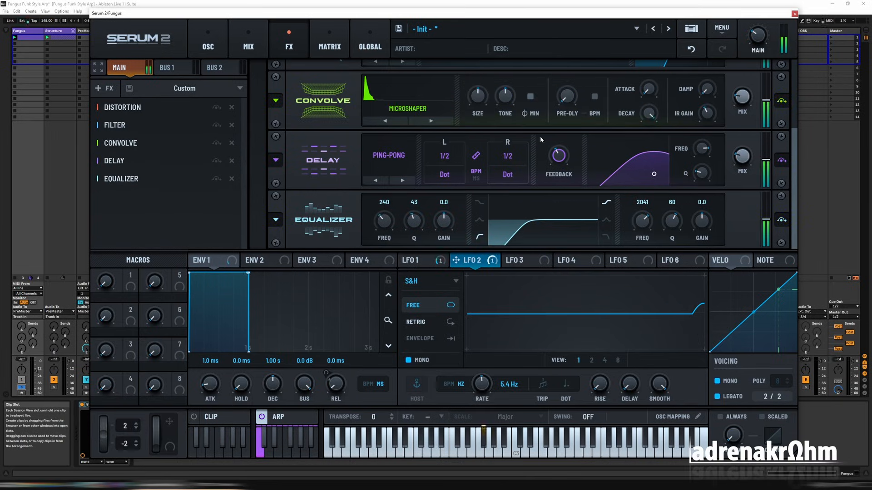
Audition the Convolve impulse responses, including Pencil and Suitcase EPiano 3, and choose Woody.
scroll(702, 140, up, 1)
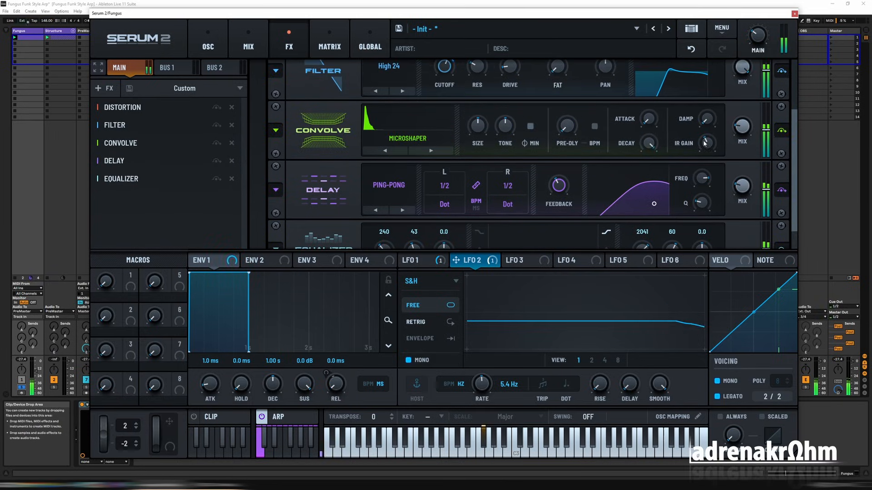
mouse_move(746, 123)
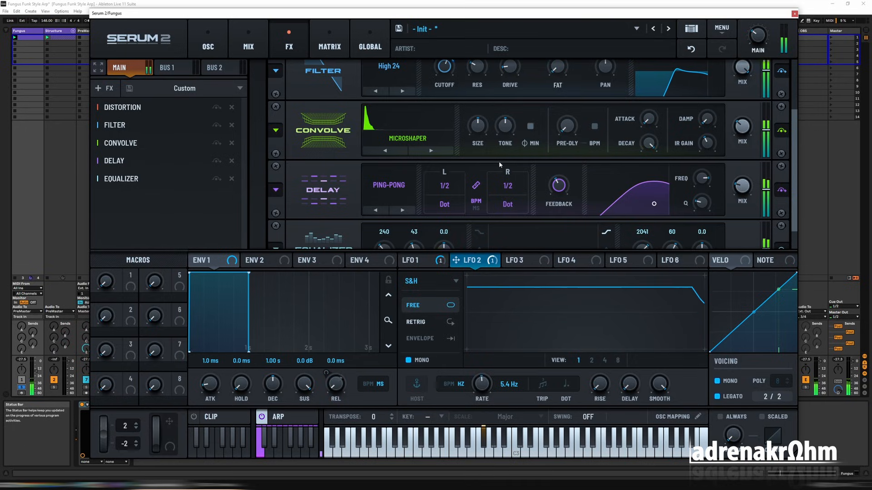
click(441, 152)
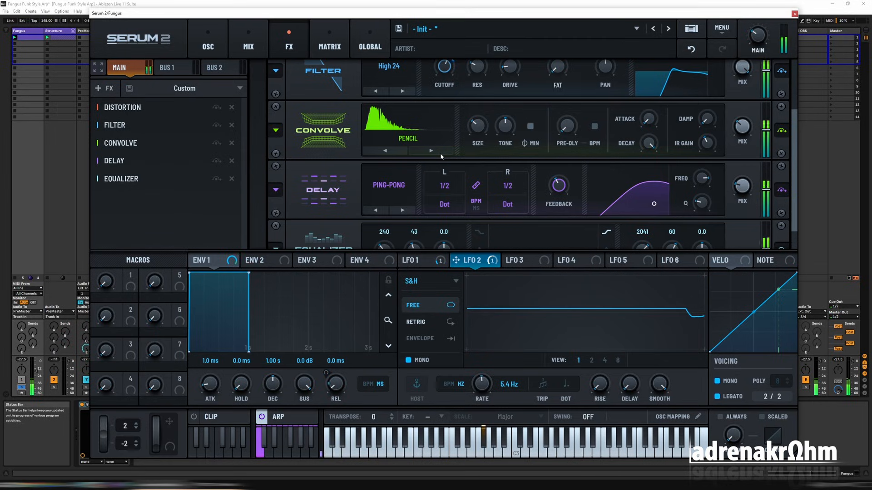
click(440, 153)
click(440, 153)
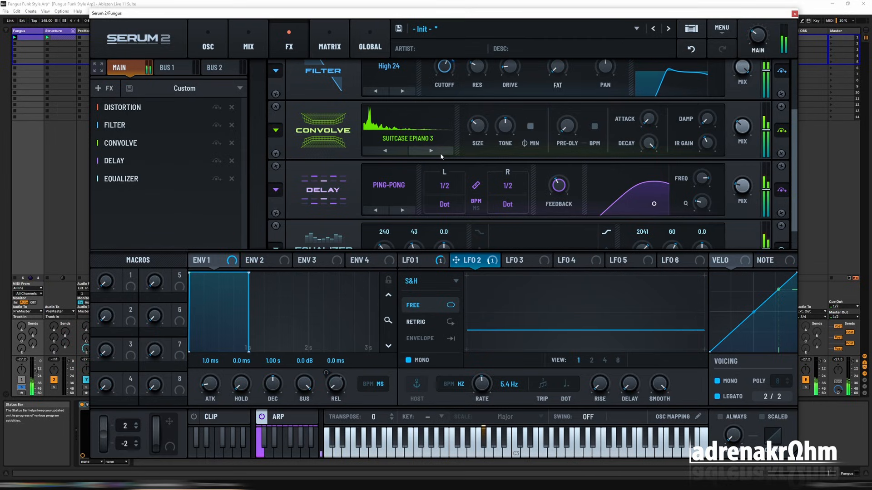
click(440, 153)
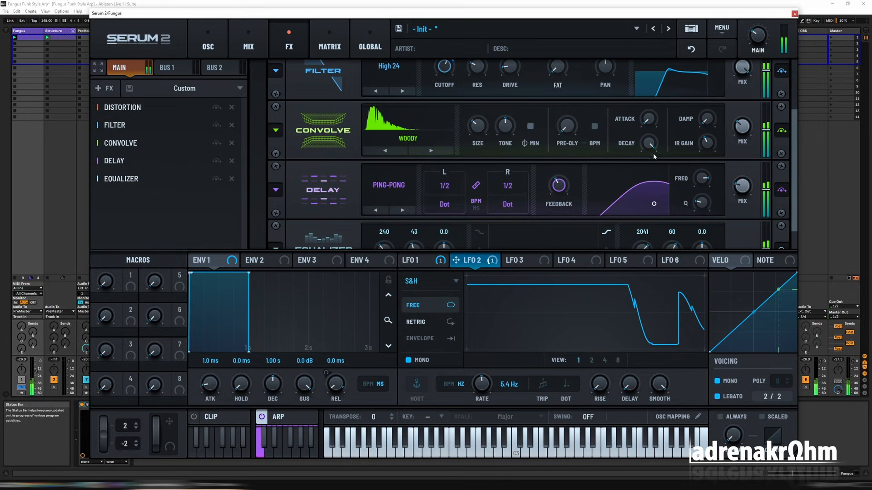
Set the Convolve pre-delay to 3 ms and reduce its size.
mouse_move(573, 129)
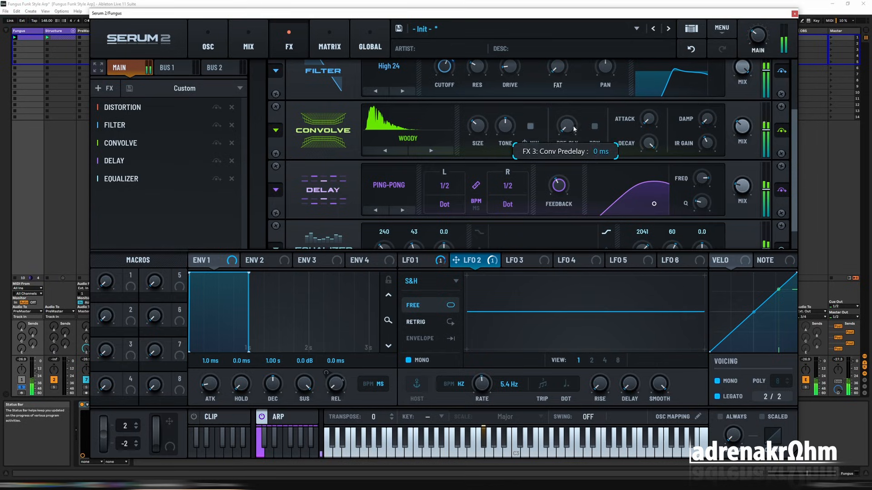
drag(570, 105, 568, 88)
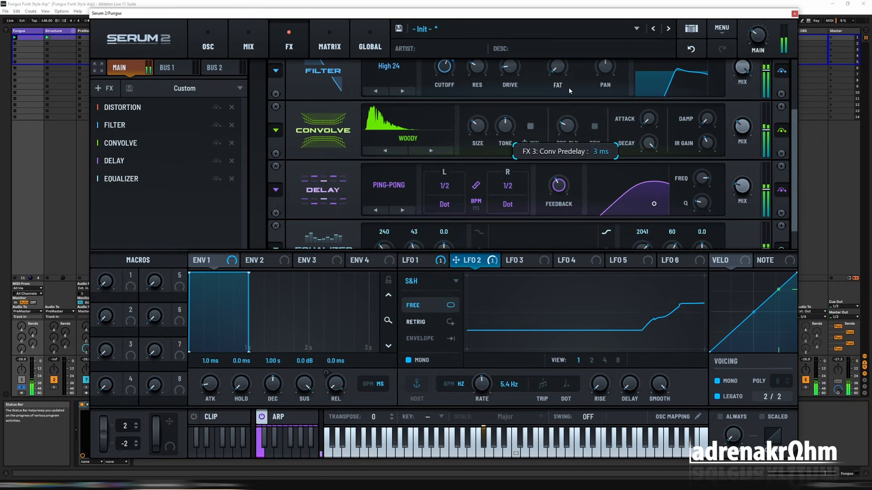
mouse_move(482, 142)
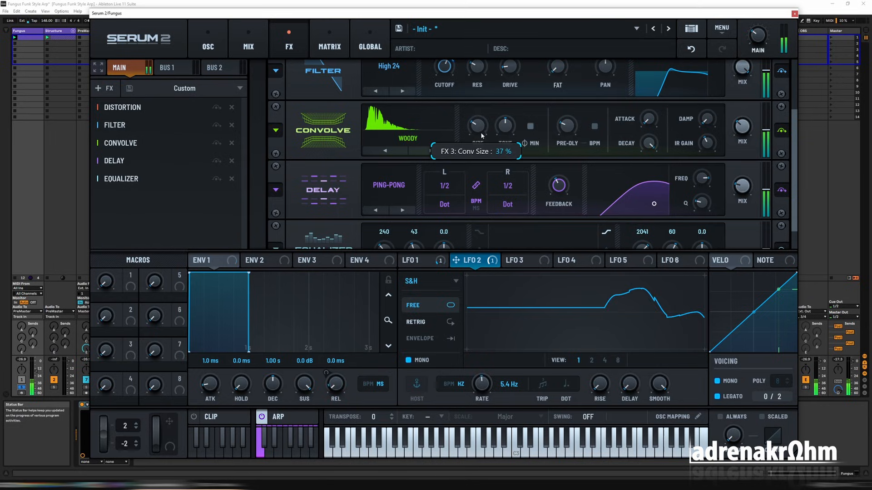
scroll(482, 141, down, 1)
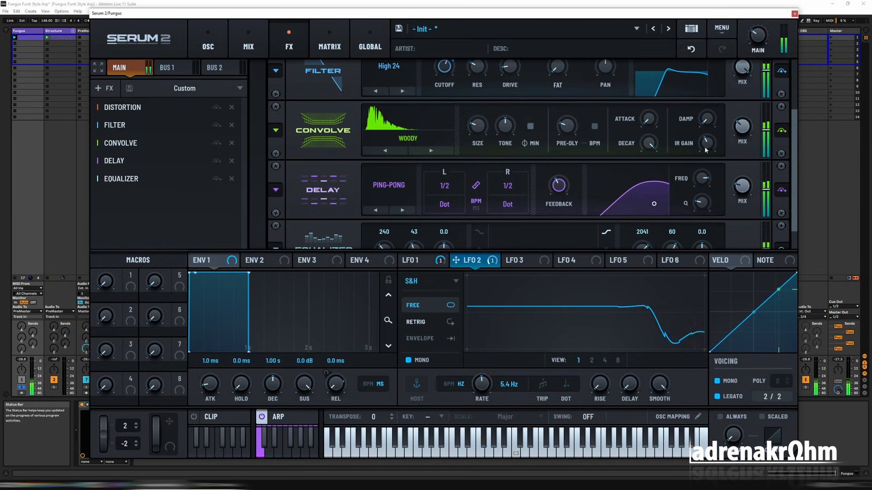
mouse_move(568, 129)
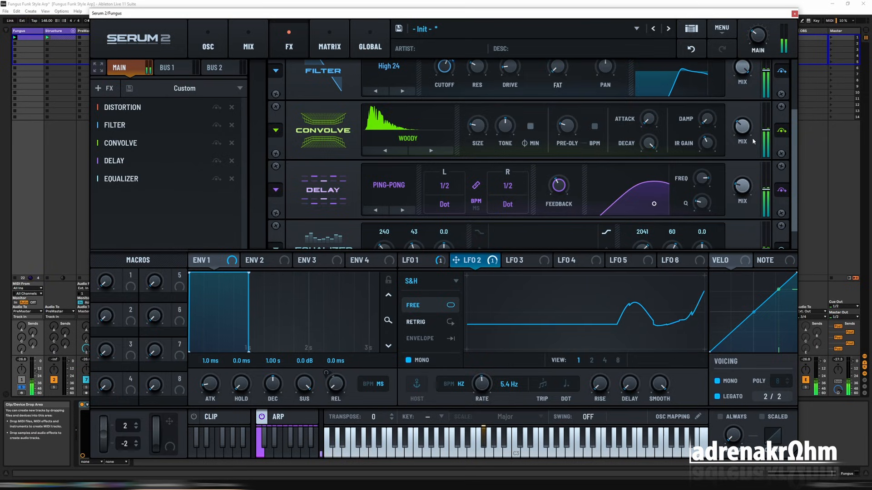
Add a Phaser effect, place it between Convolve and the Delay, and start playback.
click(105, 88)
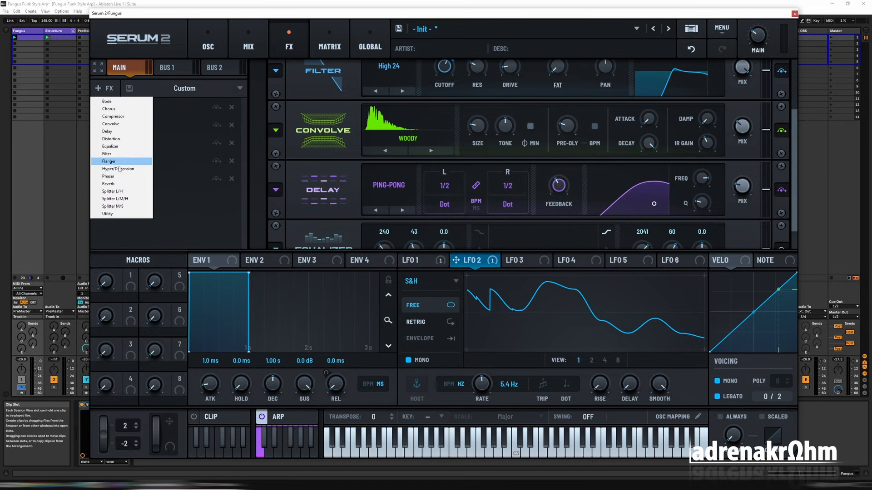
click(115, 176)
drag(147, 196, 148, 158)
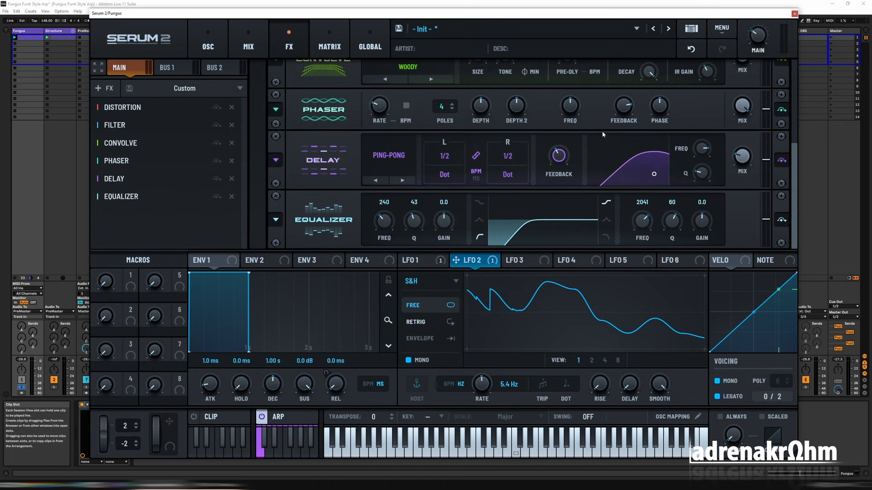
key(space)
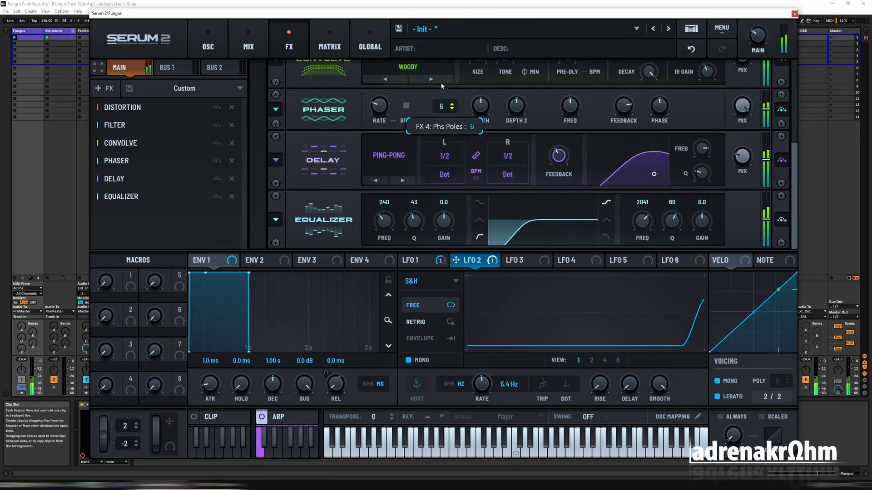
Set the Phaser to 18 poles with depth about 73% and depth 2 about 0.75, and slow its rate.
drag(443, 109, 442, 48)
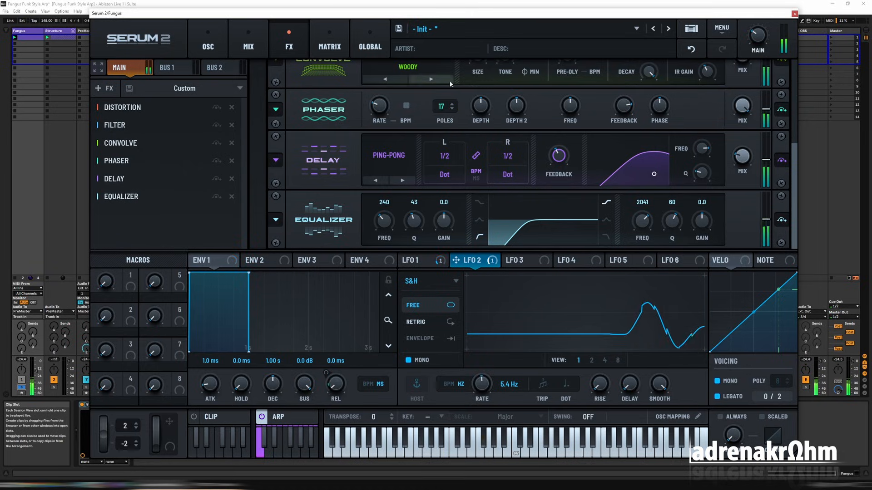
drag(445, 108, 445, 94)
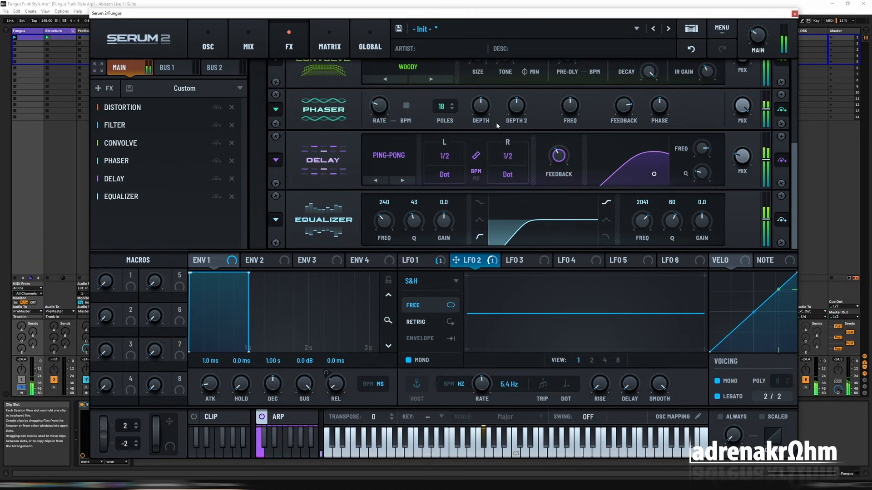
drag(495, 121, 483, 77)
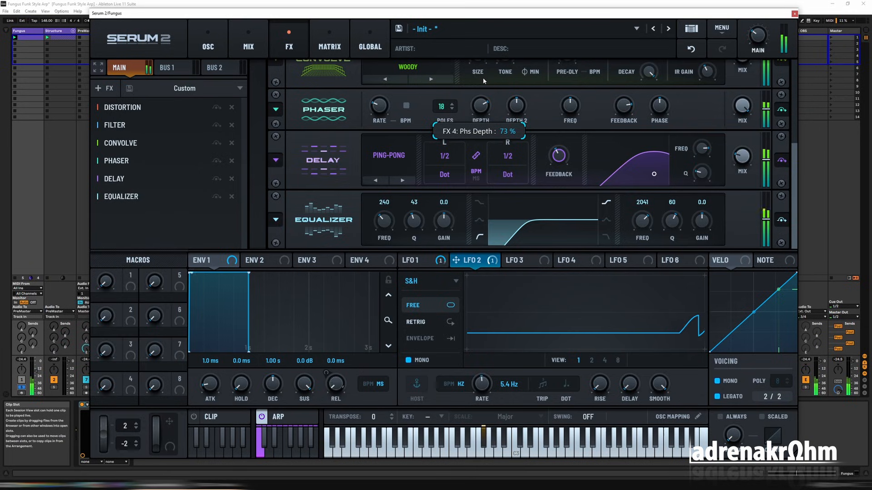
drag(527, 112, 521, 93)
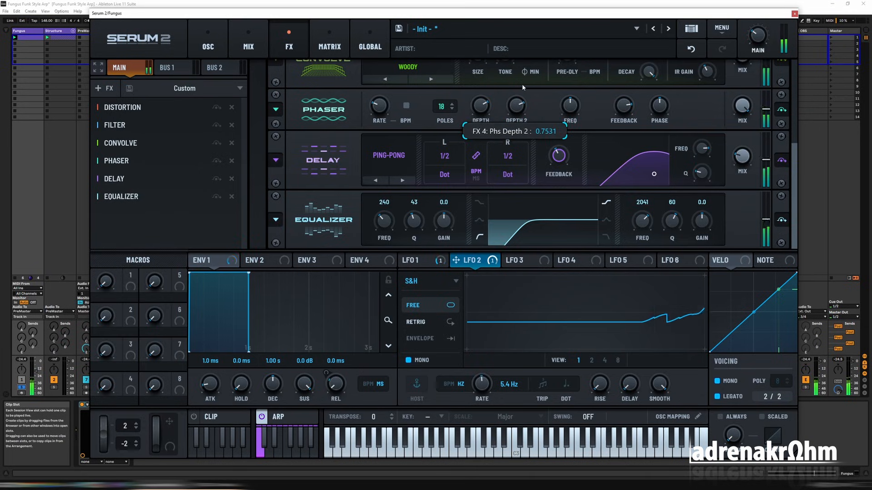
drag(379, 106, 381, 131)
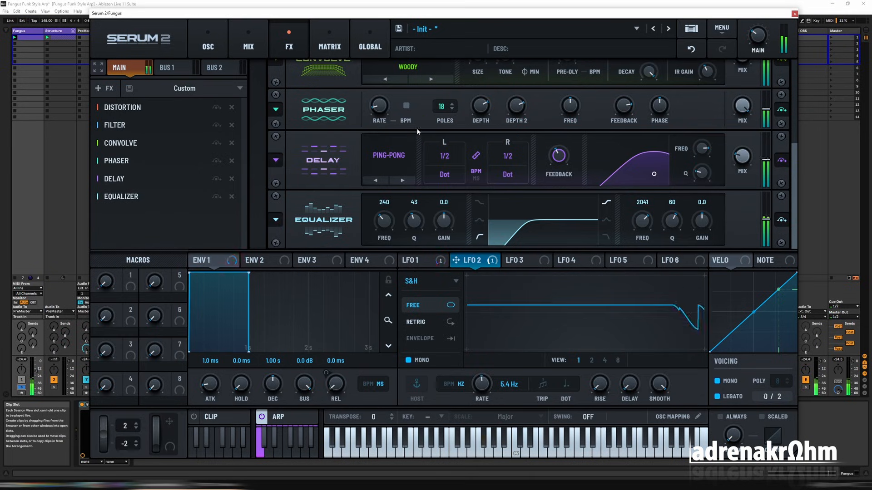
Lower the Phaser's frequency and set its feedback to about 21%.
drag(572, 110, 575, 130)
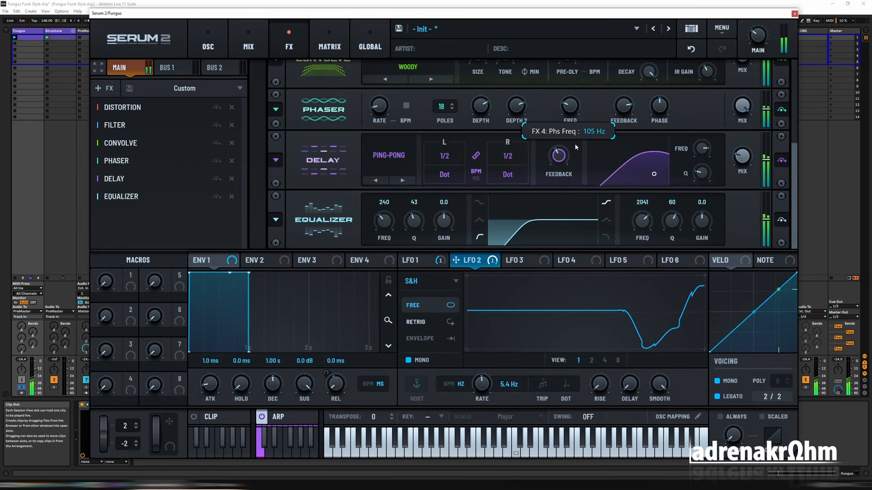
drag(624, 106, 628, 146)
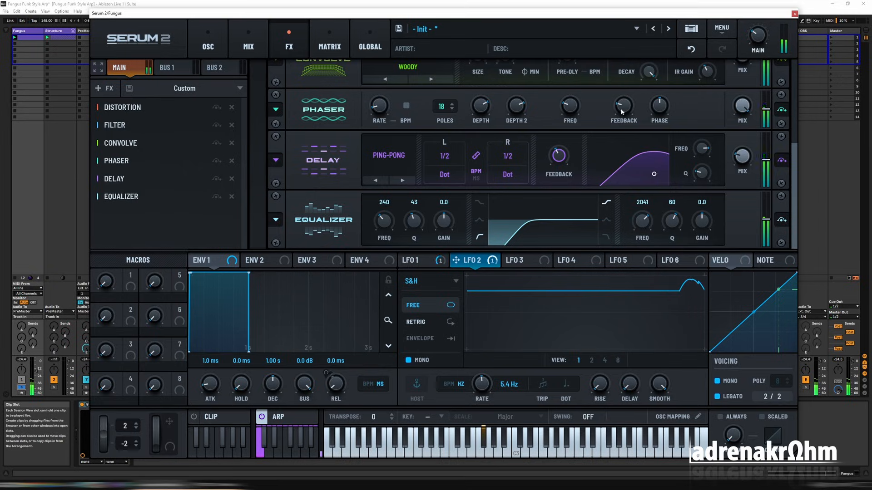
drag(622, 109, 623, 98)
drag(570, 110, 570, 121)
drag(625, 112, 624, 127)
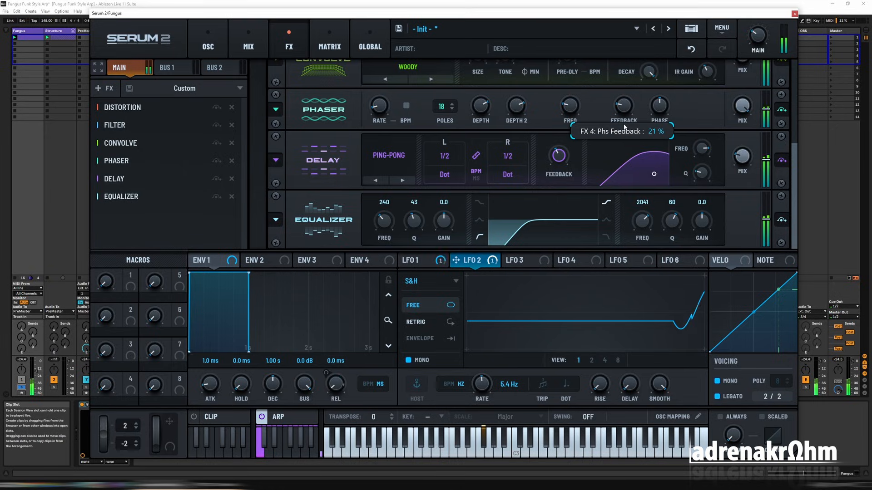
Set oscillator B's octave to +2.
scroll(794, 139, up, 2)
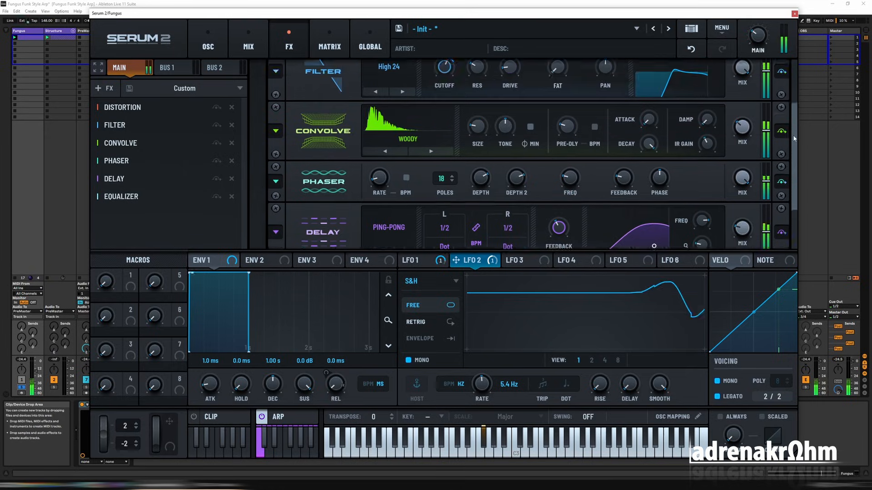
scroll(794, 138, up, 2)
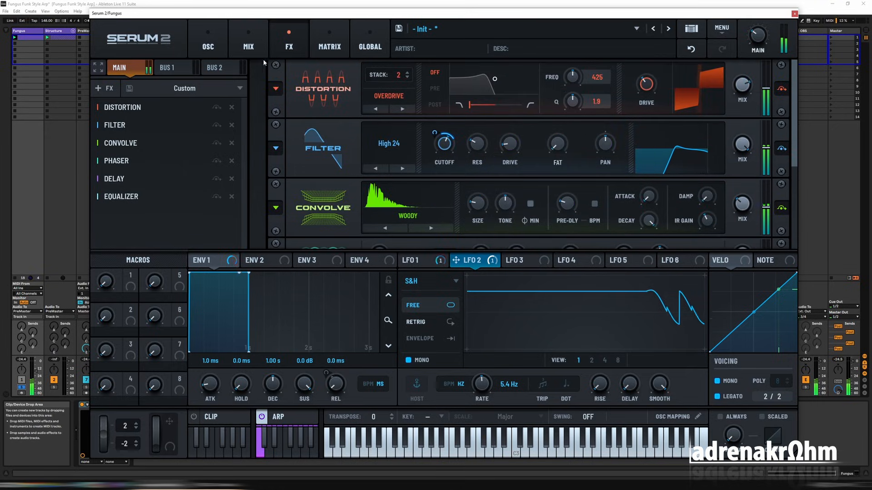
click(210, 47)
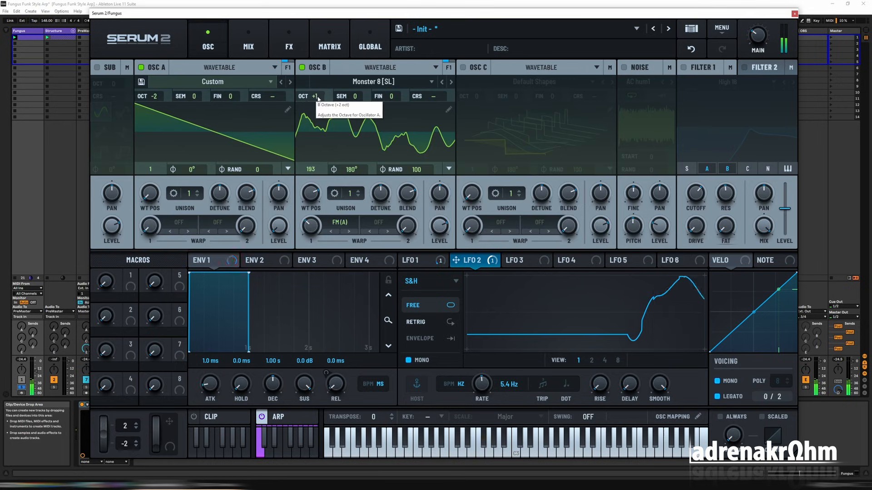
scroll(319, 98, up, 1)
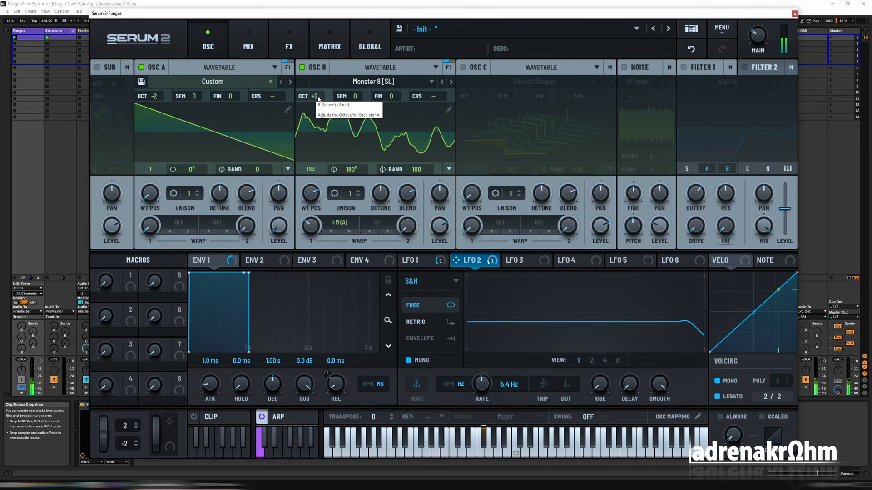
Review the modulation matrix routings, the effects chain and the oscillator settings of the patch.
click(335, 50)
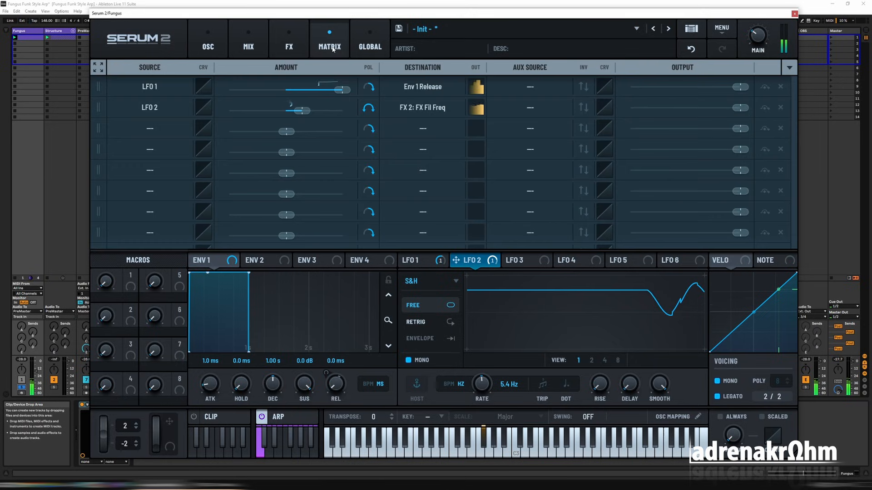
click(293, 42)
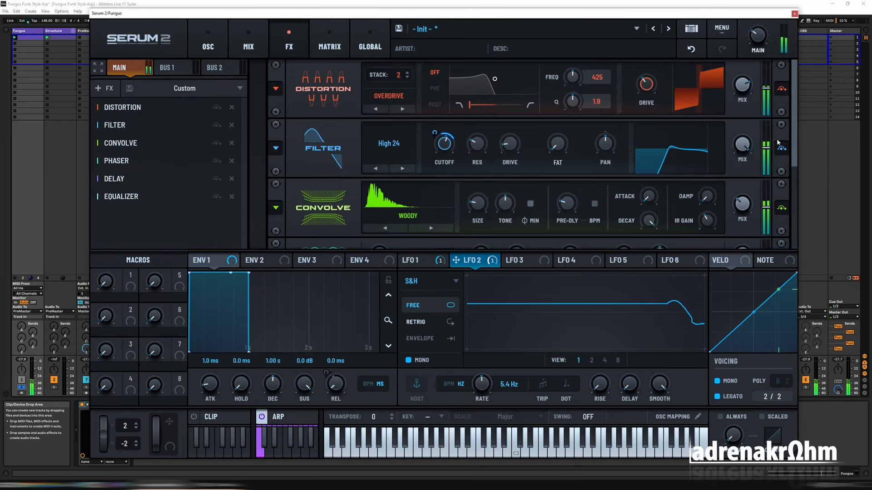
drag(794, 165, 581, 154)
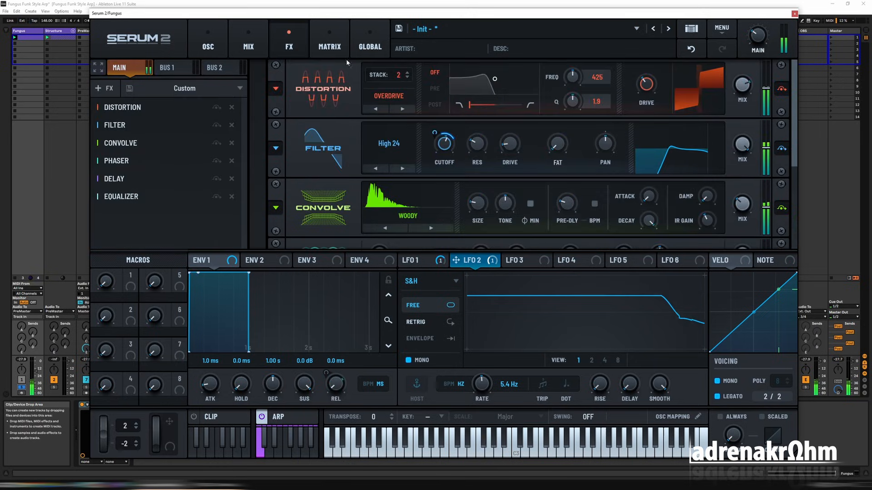
click(208, 47)
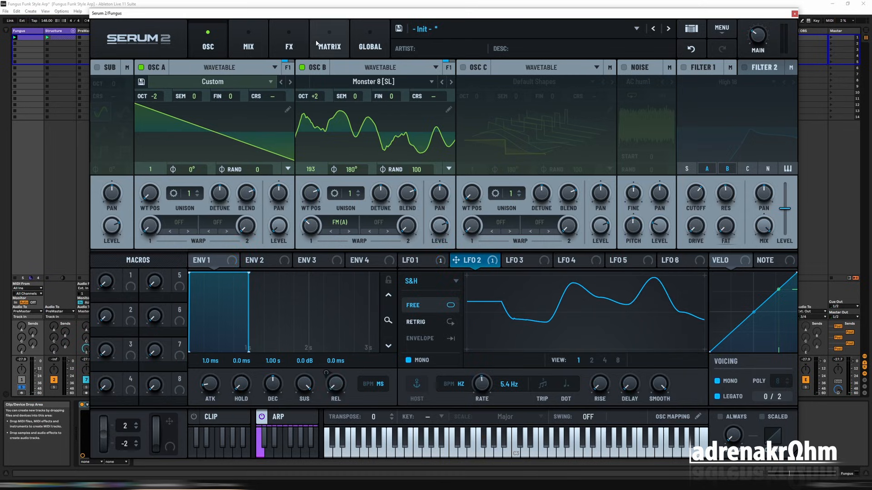
click(329, 46)
click(289, 44)
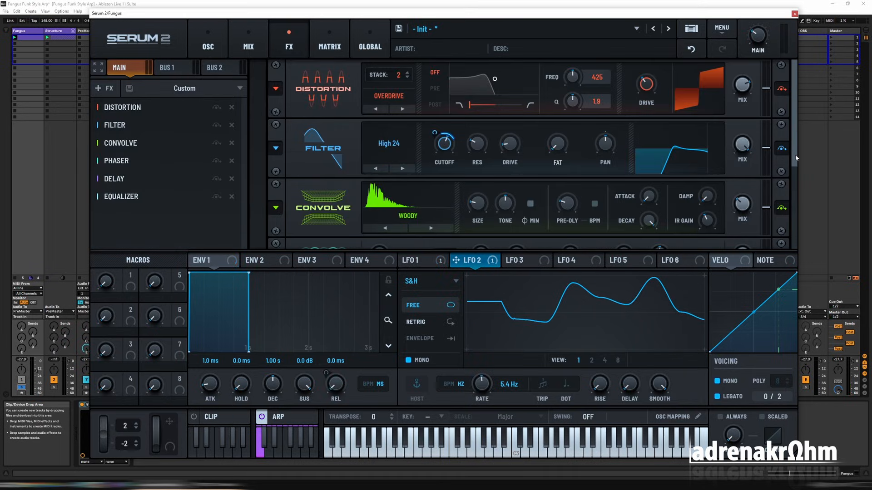
Assign macro 1 to the Phaser's mix with the name PHASER, and audition the macro up to about 53.
drag(795, 158, 795, 245)
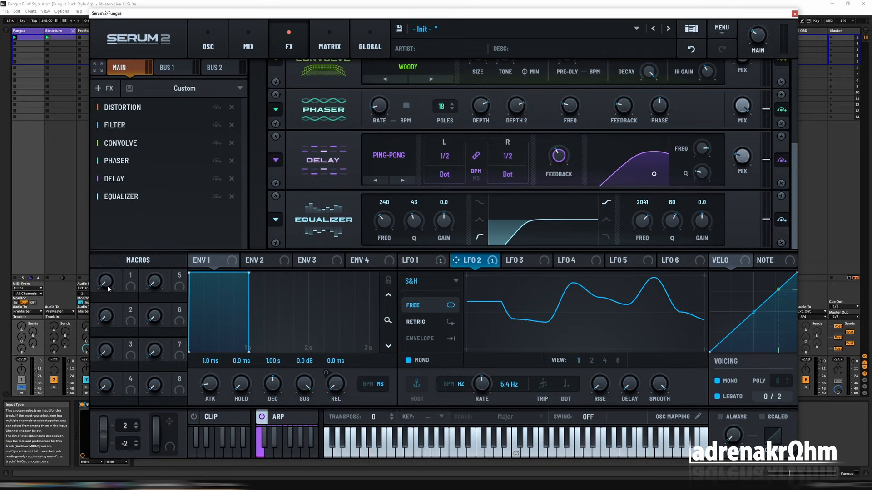
drag(132, 289, 738, 77)
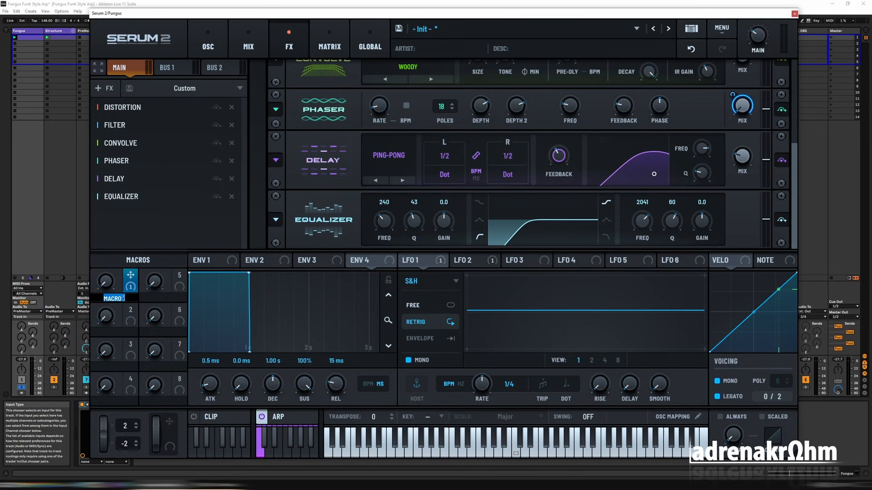
text(PHASER)
key(Return)
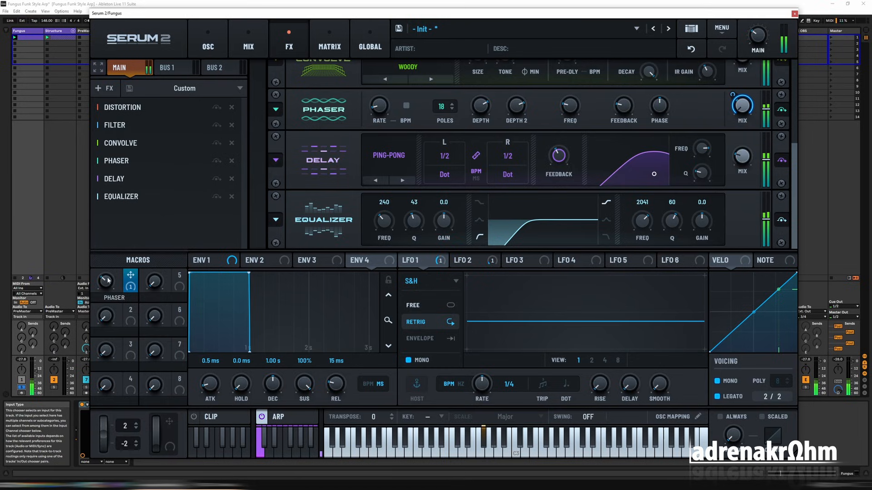
drag(108, 281, 111, 263)
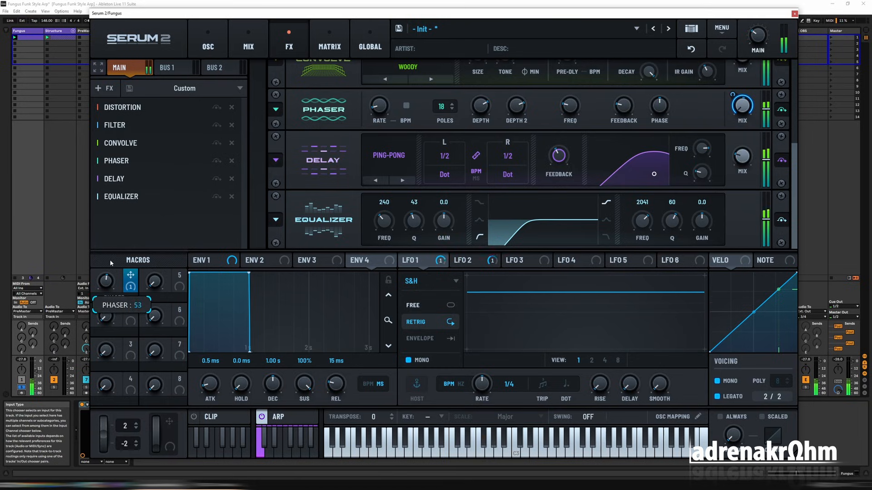
Review the oscillators, envelope 1, LFO 1 and LFO 2, the release modulation and the effects chain of the patch.
click(208, 45)
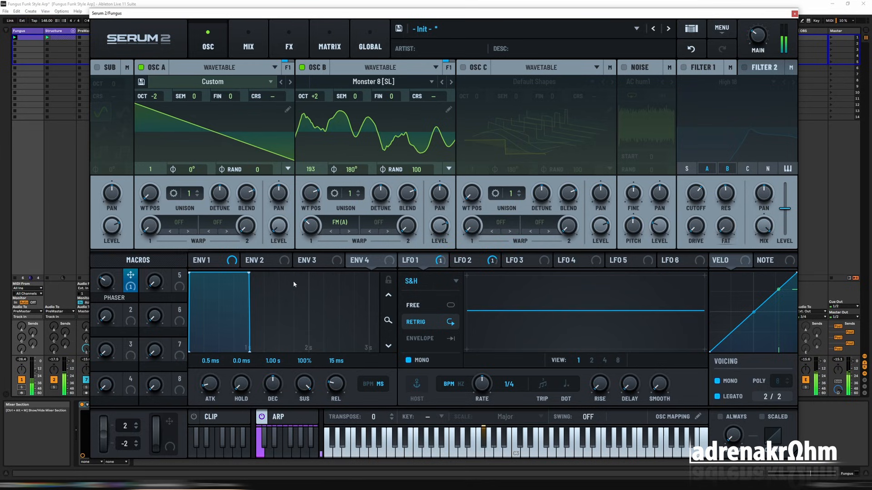
click(231, 266)
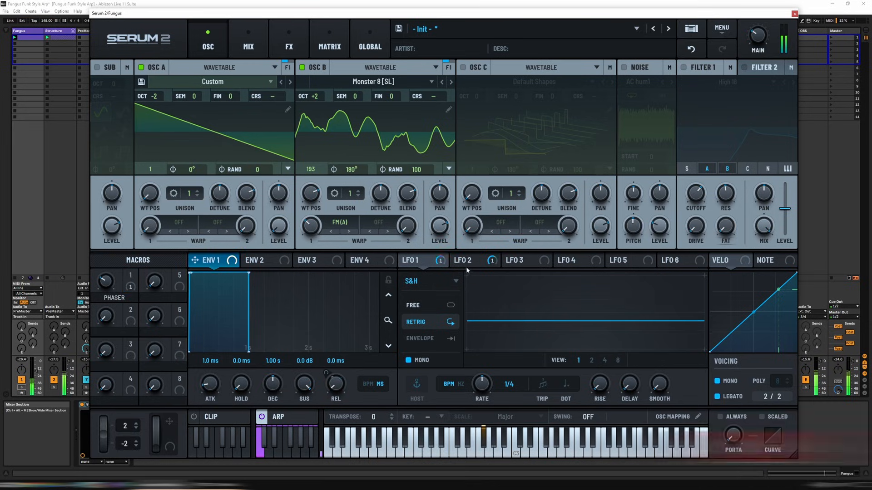
click(467, 266)
click(442, 263)
drag(327, 373, 331, 404)
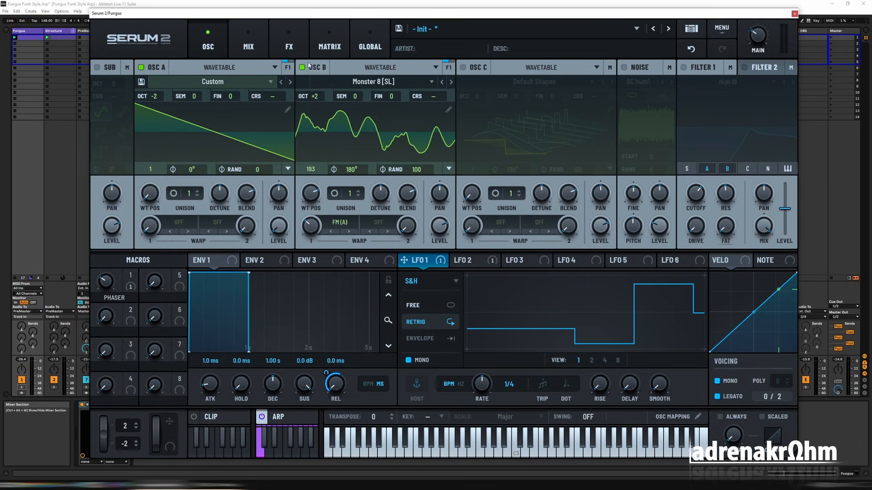
click(325, 49)
click(299, 49)
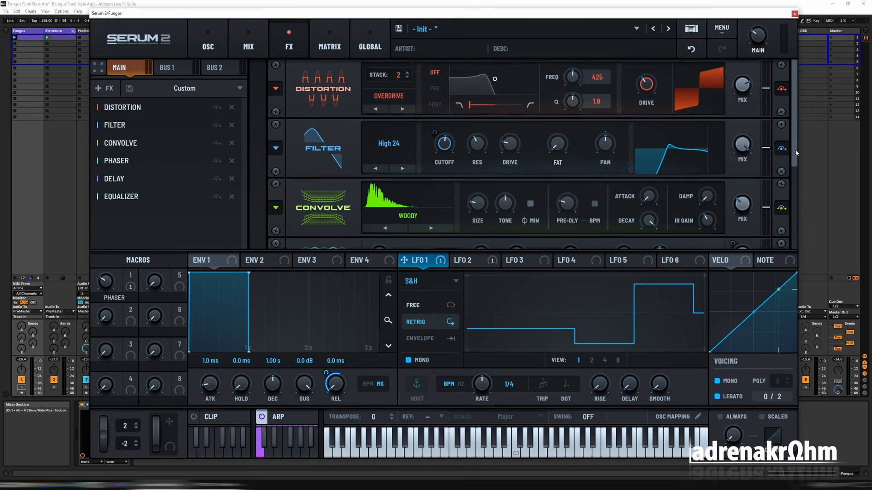
drag(796, 153, 808, 202)
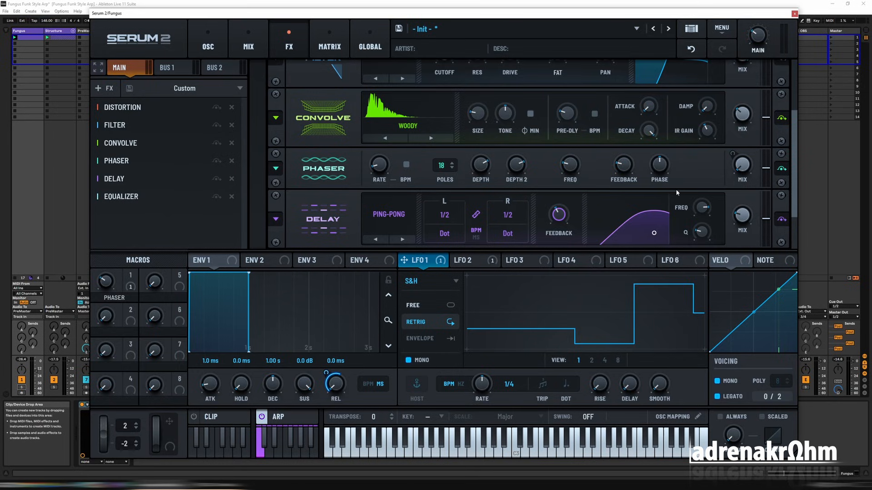
click(208, 45)
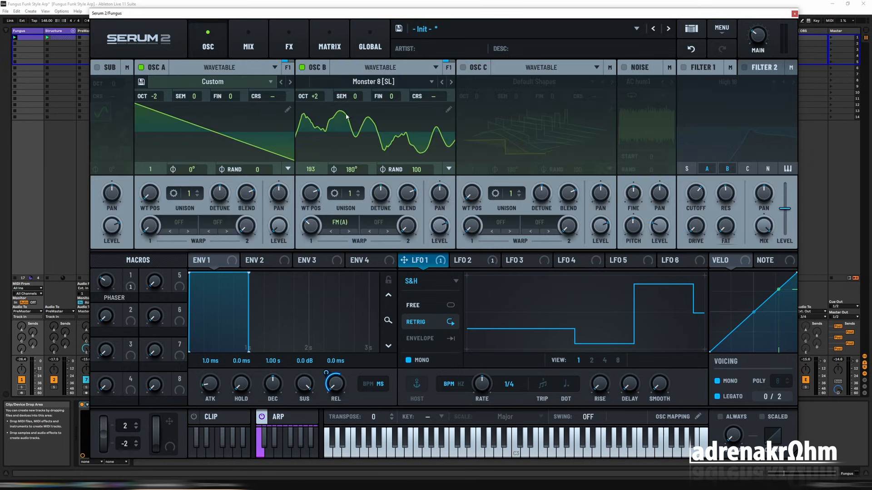